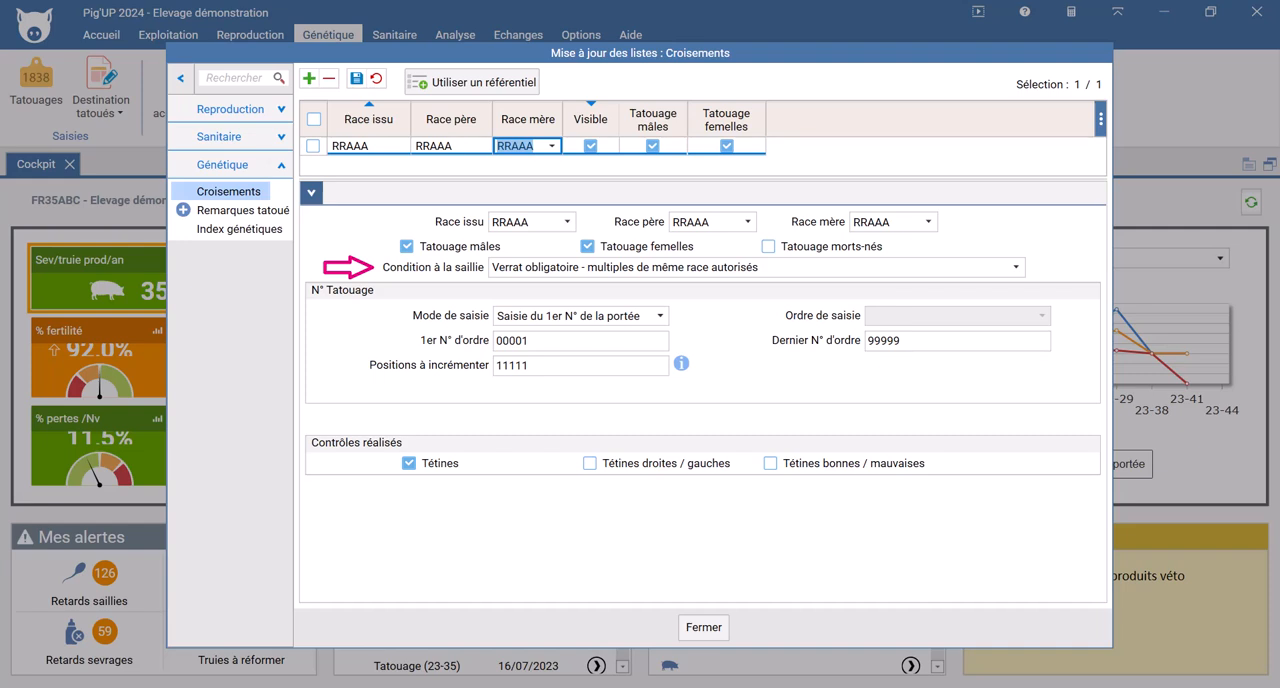
# Step: Try the three Condition à la saillie options for the RRAAA crossing: one boar only, several boars of the same breed, and mandatory sire breed
pyautogui.click(1016, 267)
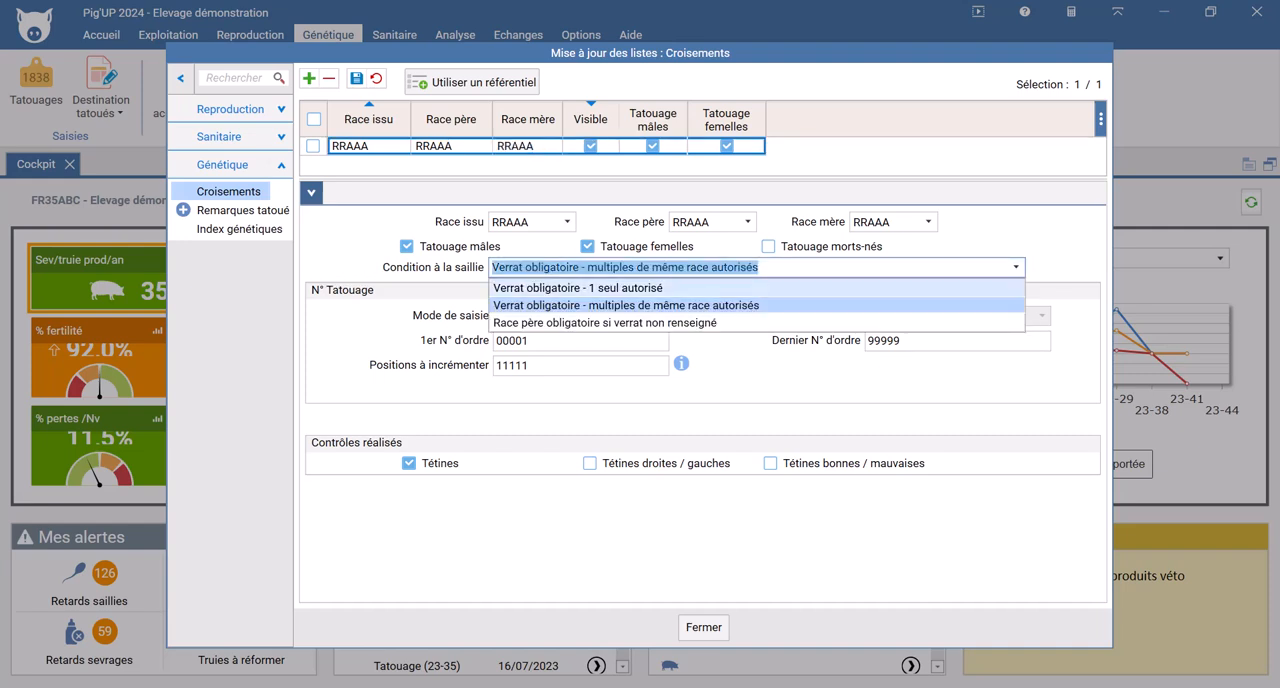
pyautogui.click(565, 287)
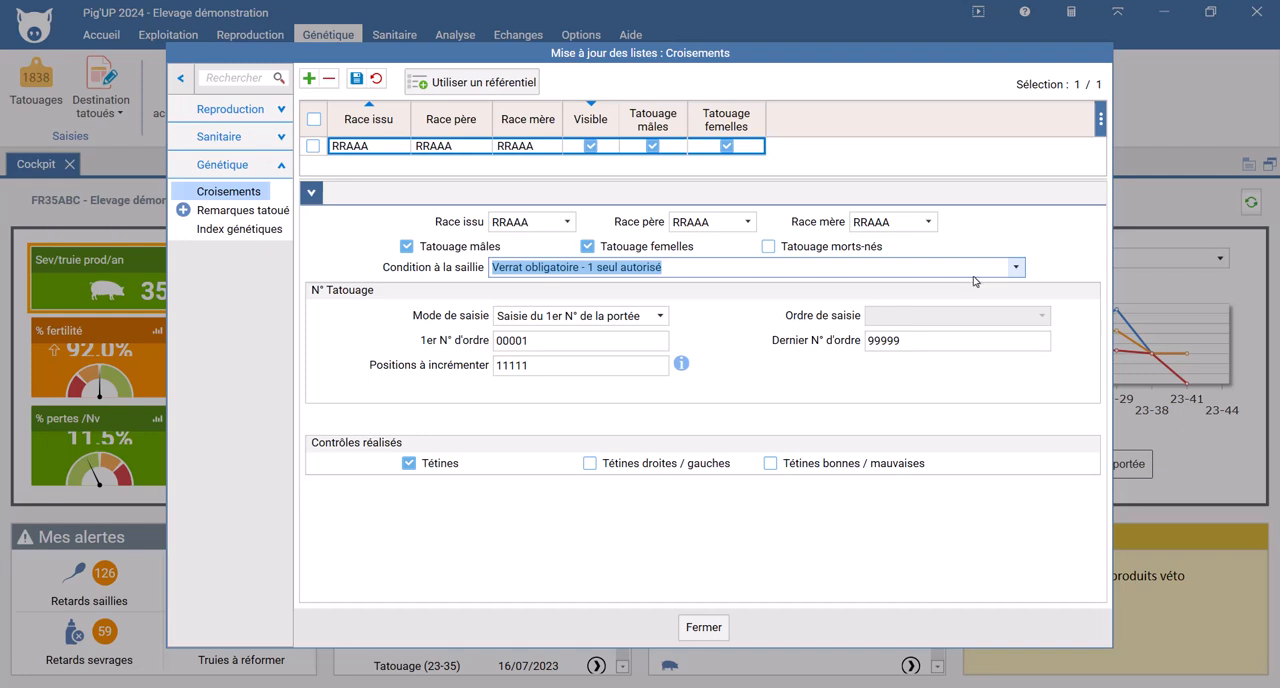
pyautogui.click(976, 271)
pyautogui.click(916, 302)
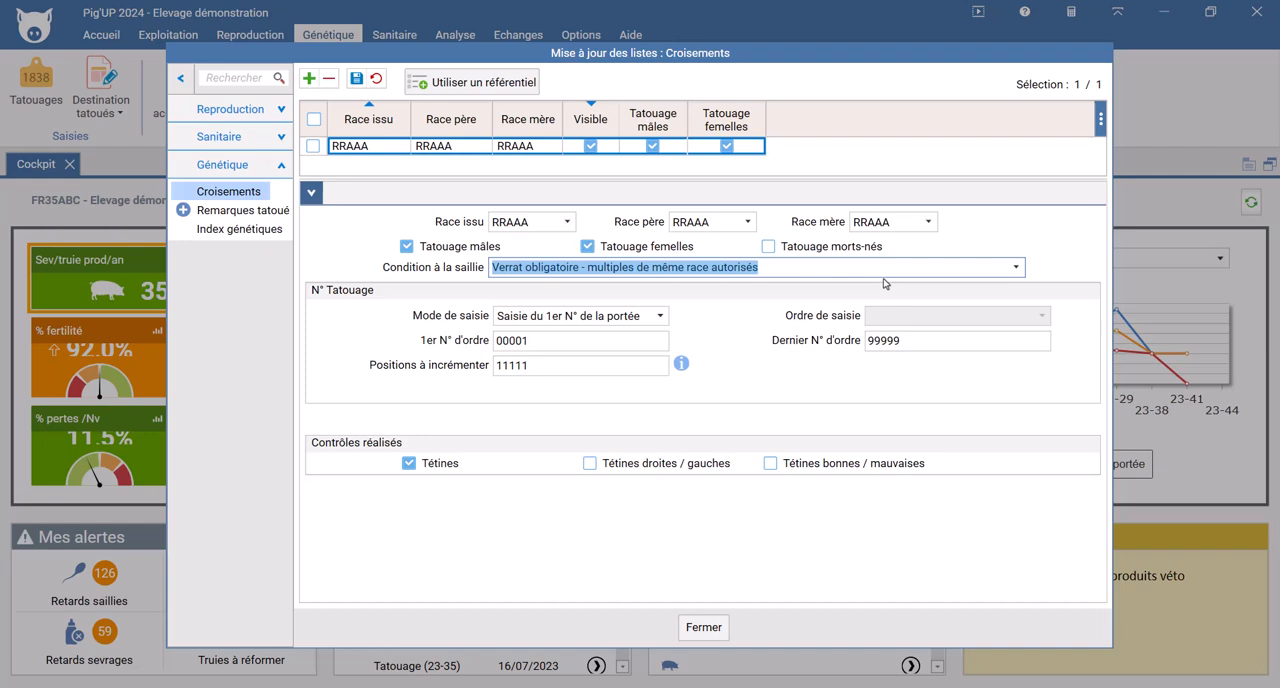
pyautogui.click(1016, 267)
pyautogui.click(818, 330)
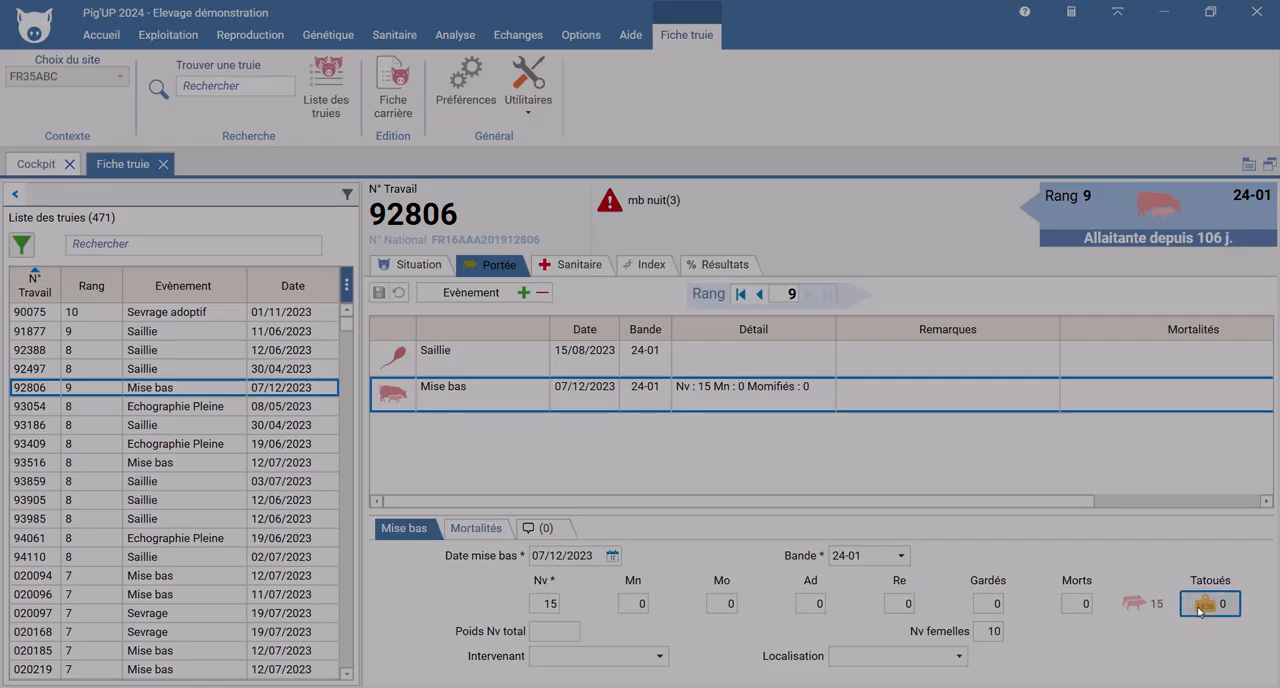
# Step: Open the tattoo entry for sow 92806's farrowing and examine its Tatoués mâles, Tatoués and Race croisement fields
pyautogui.click(1200, 605)
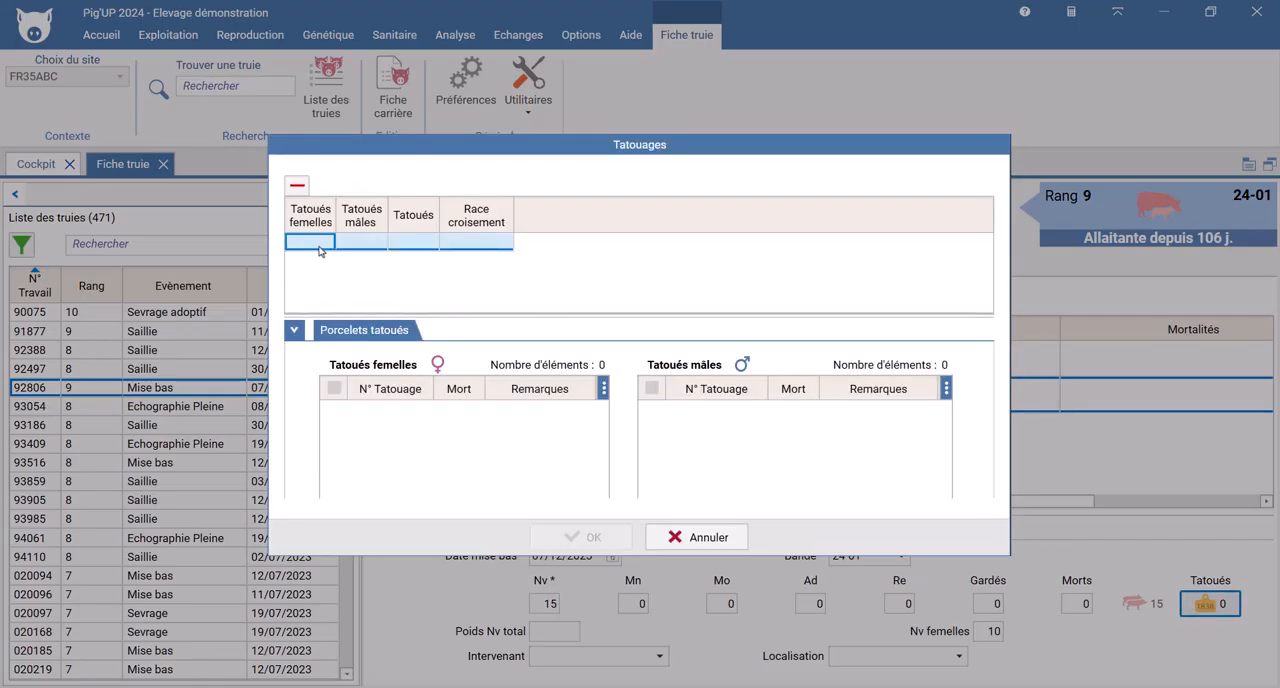
pyautogui.click(361, 248)
pyautogui.click(407, 247)
pyautogui.click(488, 249)
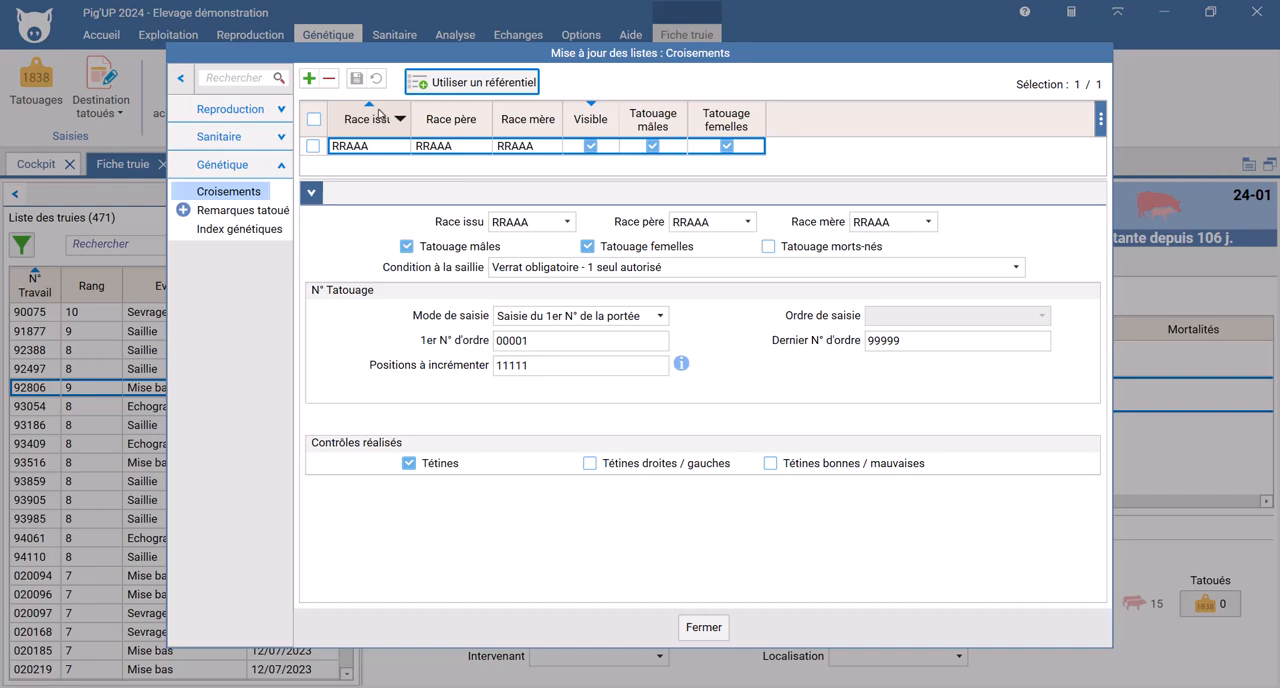
# Step: For the RRAAA crossing's tattoo numbering, set the first order number to 00111 and the last to 00999, and save
pyautogui.click(660, 315)
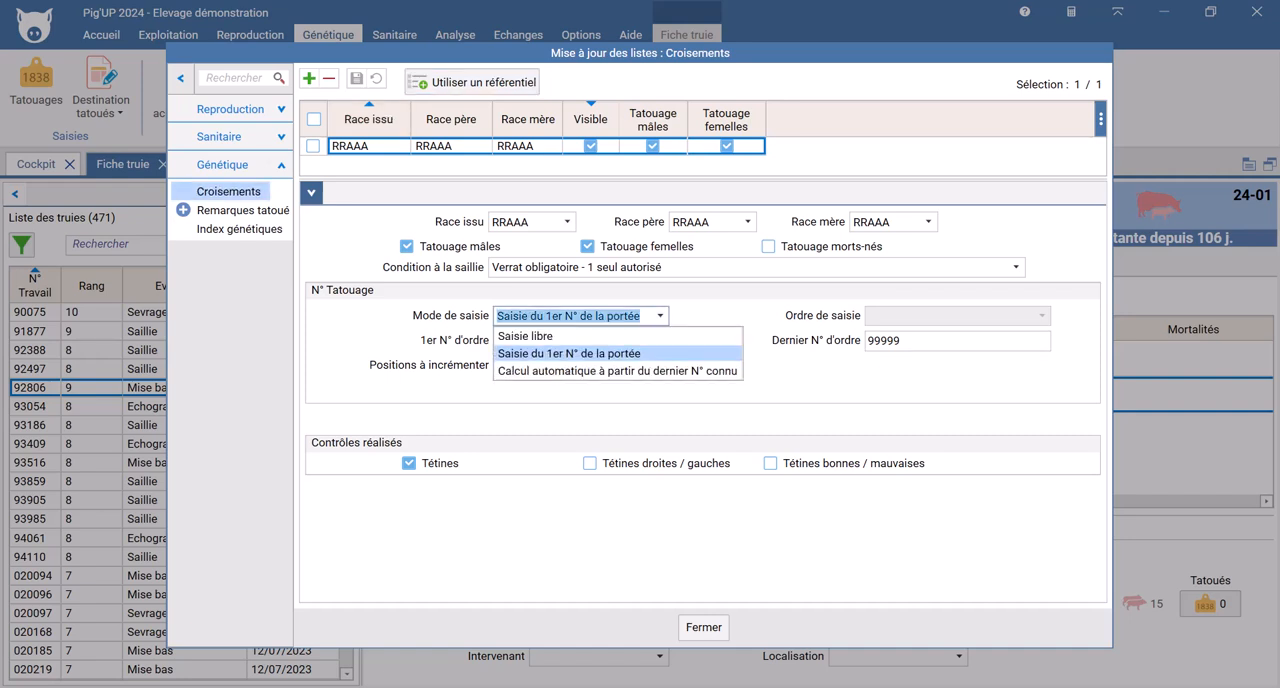
pyautogui.click(660, 315)
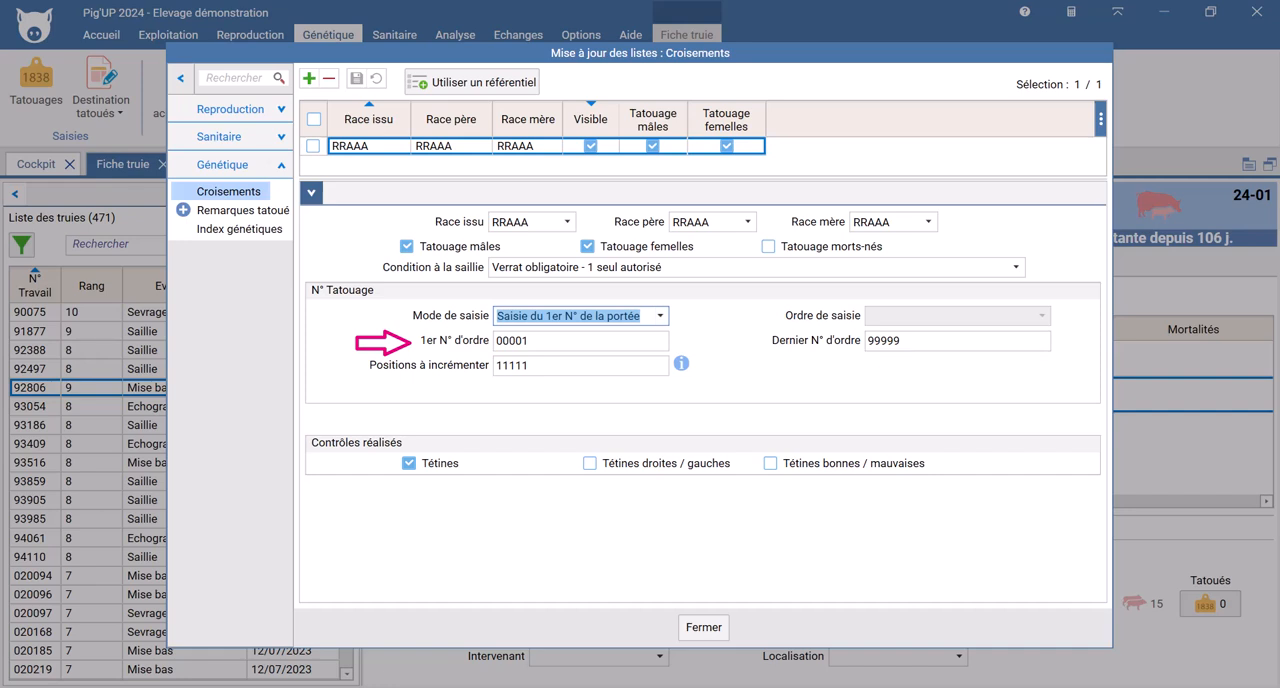
pyautogui.click(530, 341)
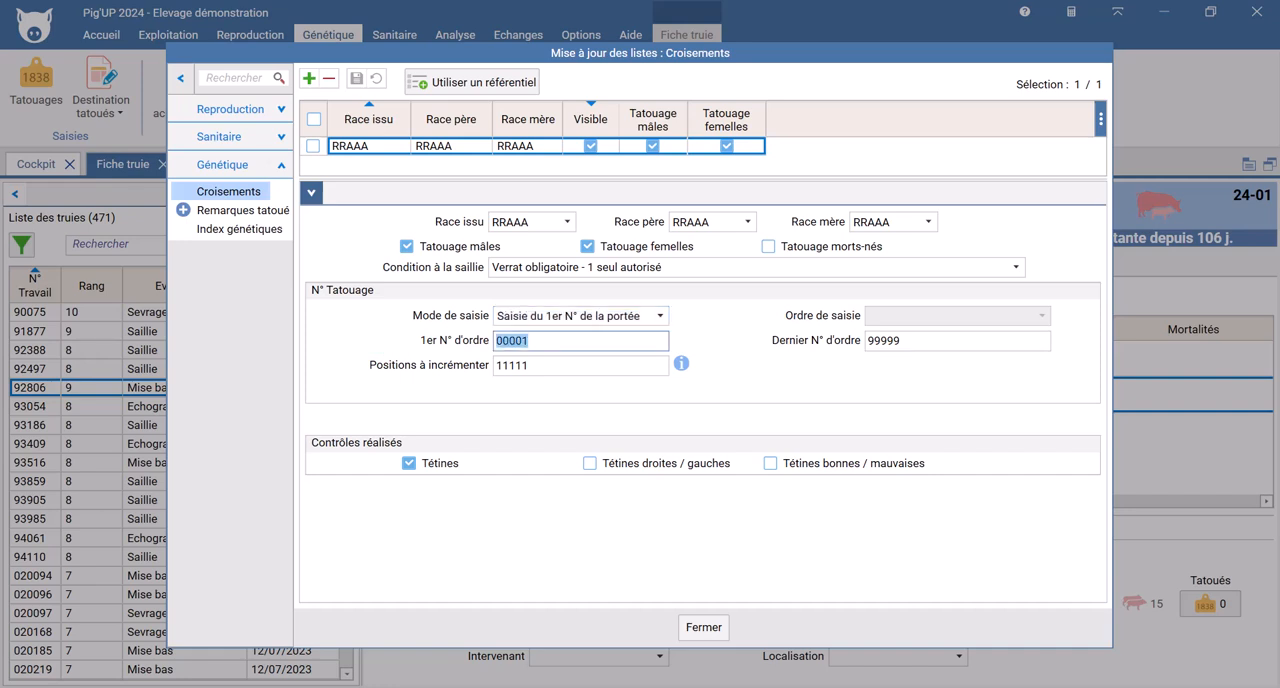
pyautogui.write('00111')
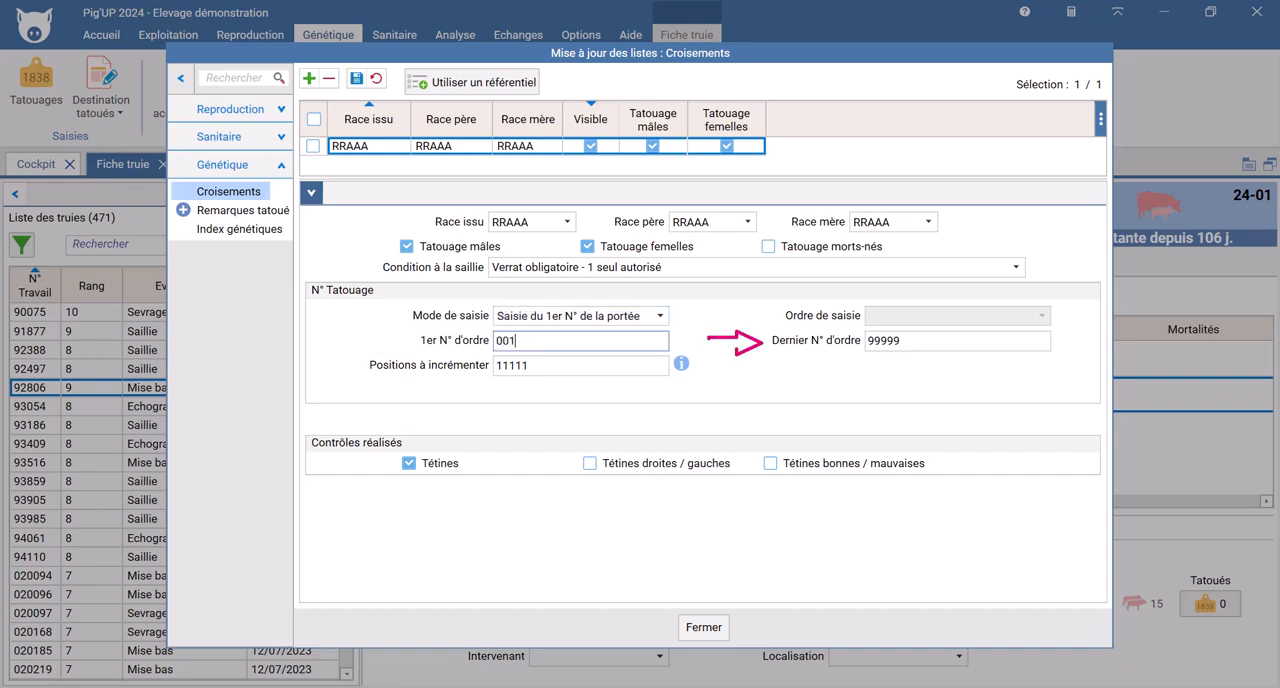
pyautogui.press('Tab')
pyautogui.write('00999')
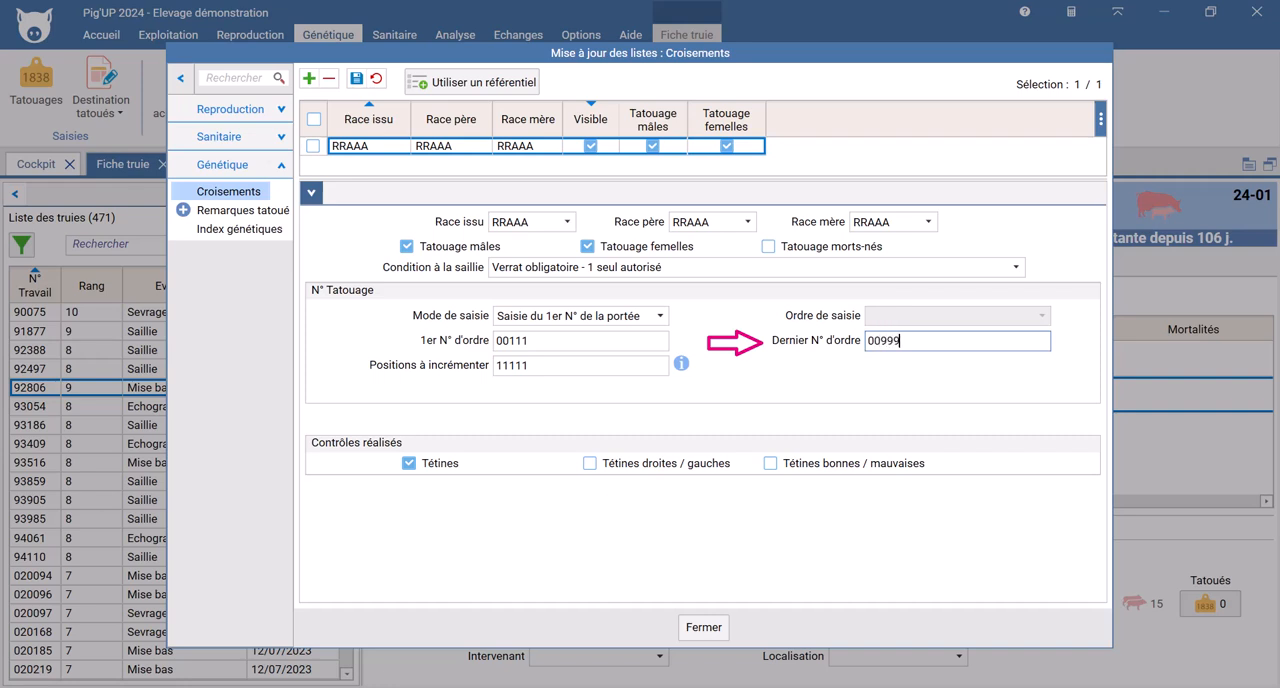
pyautogui.press('Tab')
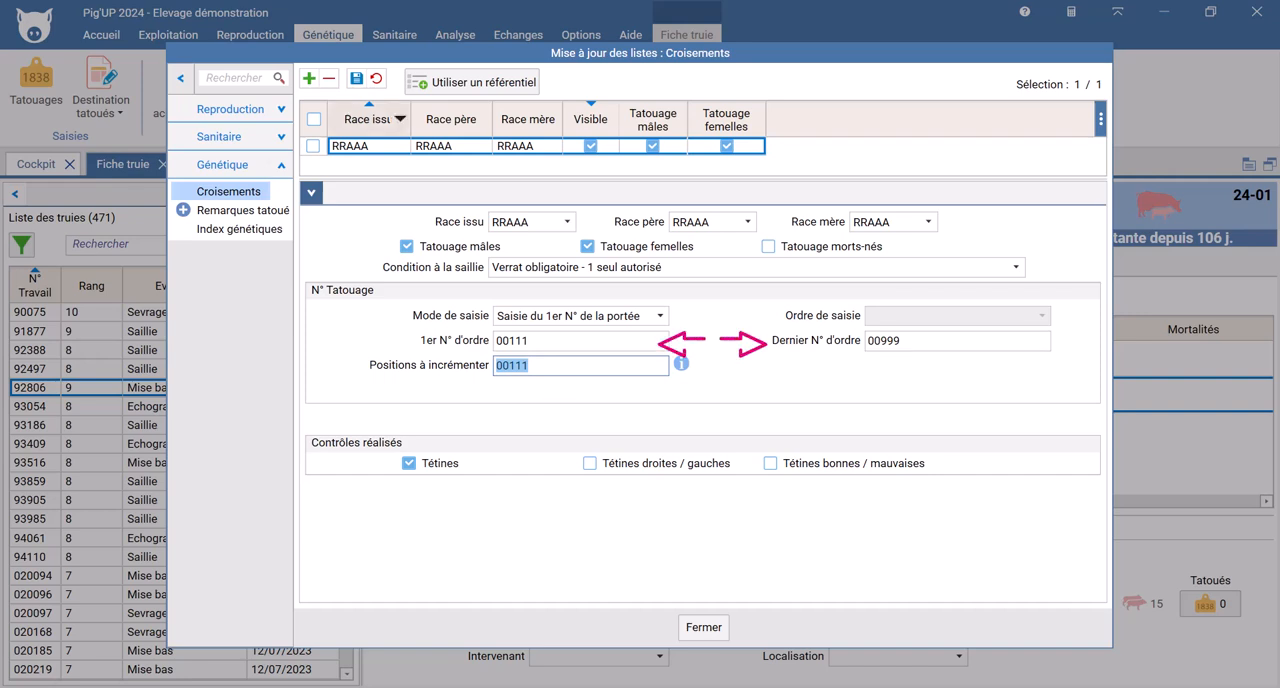
pyautogui.click(356, 78)
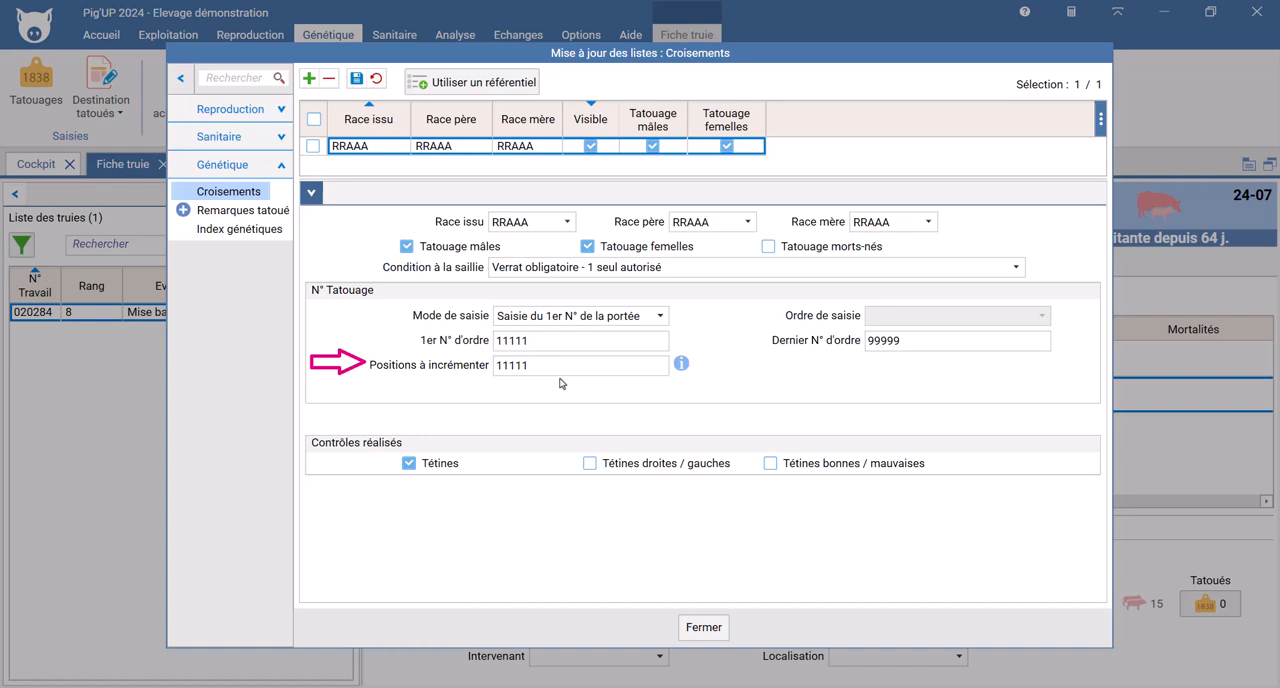
# Step: Set the RRAAA crossing's first order number to AA111 and its last order number to AA999, and save
pyautogui.doubleClick(499, 343)
pyautogui.write('AA111')
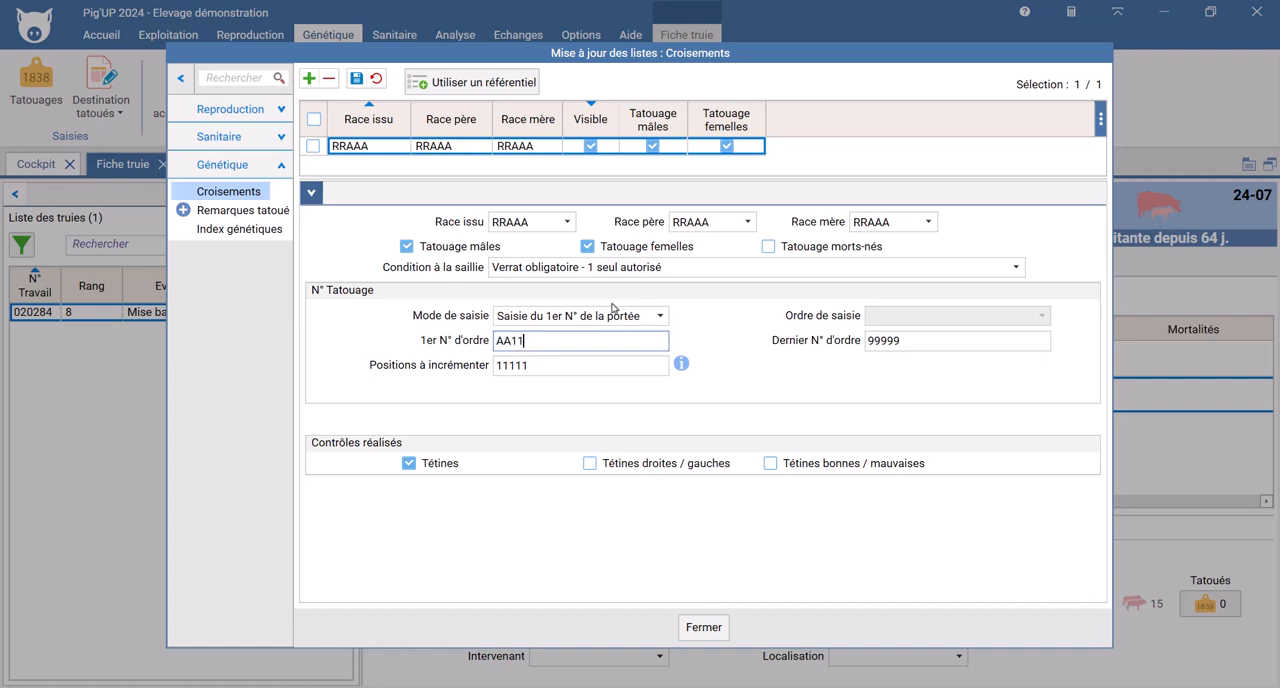
pyautogui.press('Tab')
pyautogui.write('AA999')
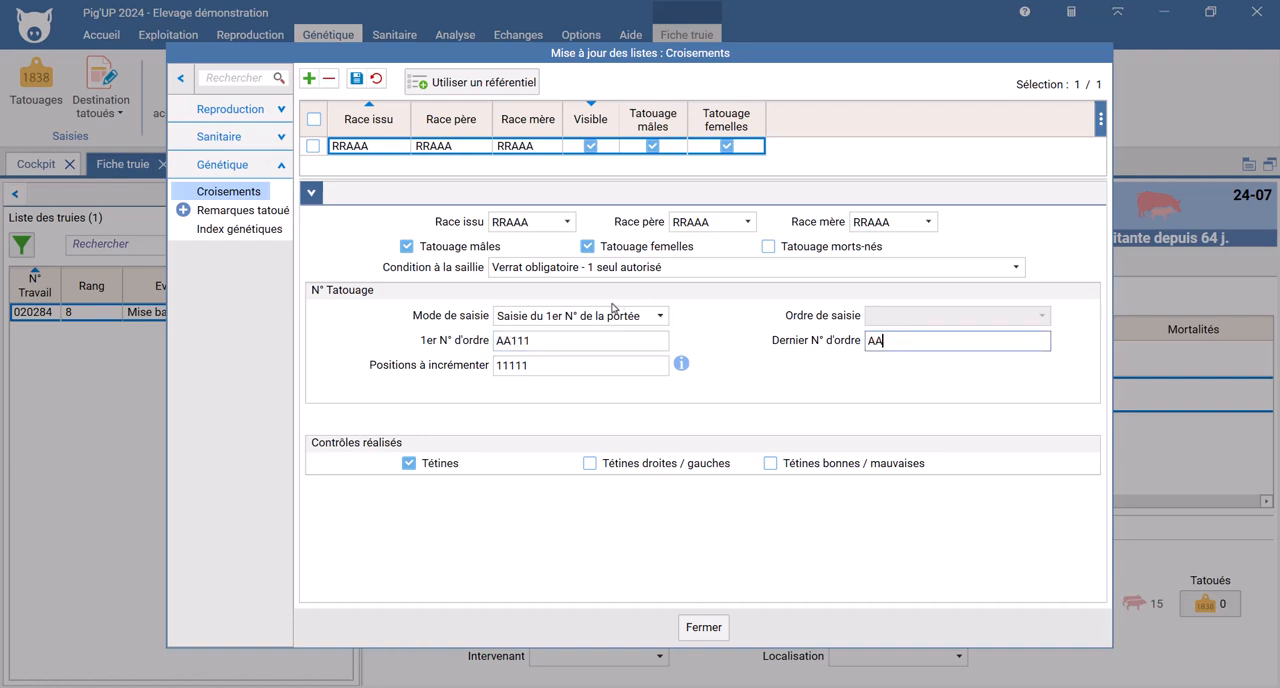
pyautogui.press('Tab')
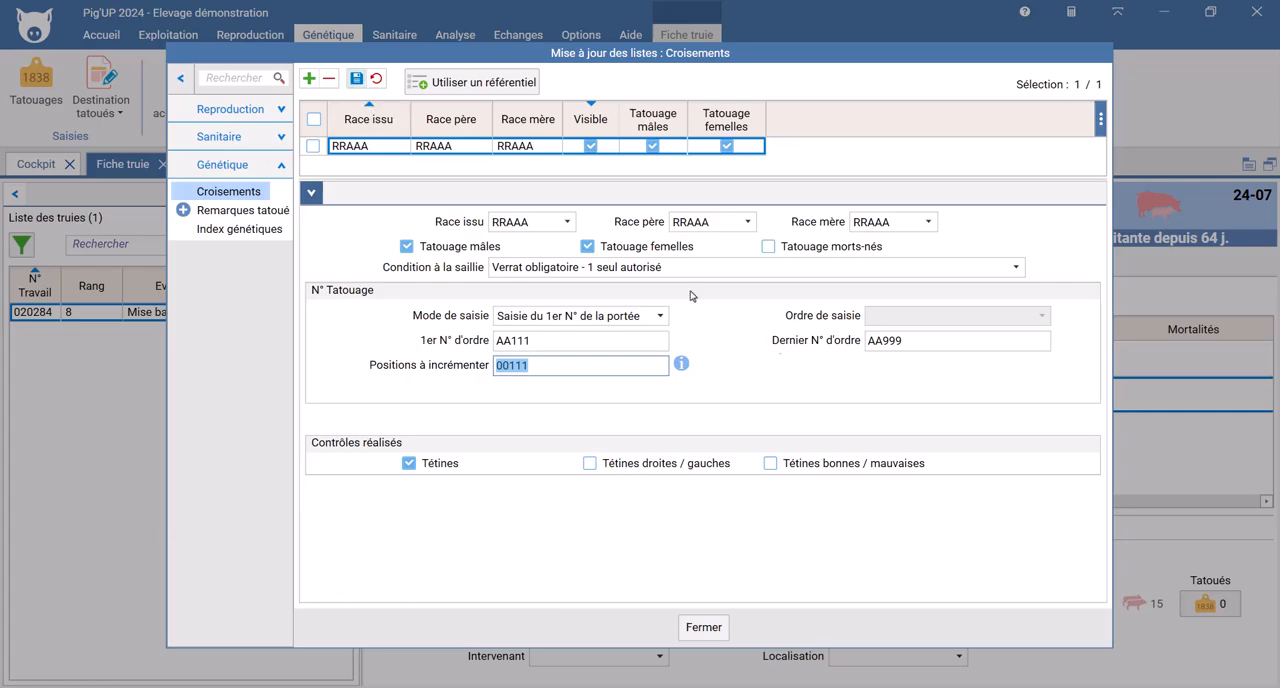
pyautogui.click(357, 79)
# Step: Enter 10 tattooed females for sow 020284's litter, and cancel the tattoo number entry
pyautogui.click(1199, 604)
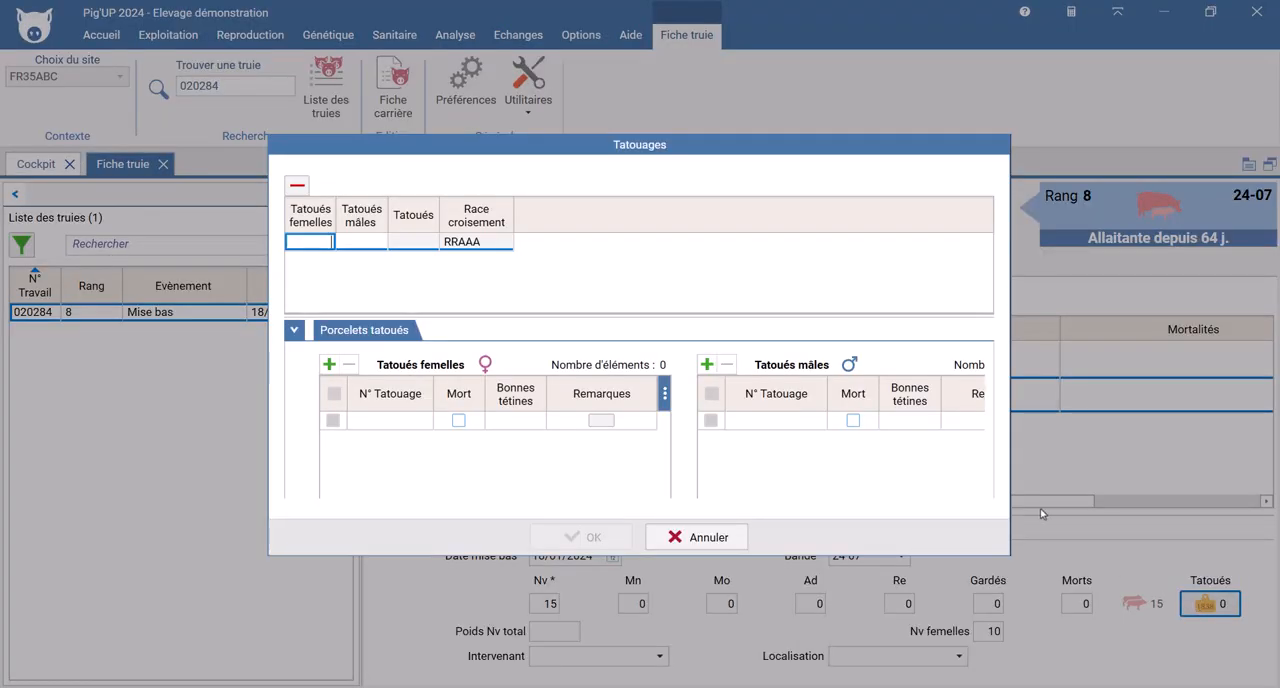
pyautogui.write('10')
pyautogui.press('Return')
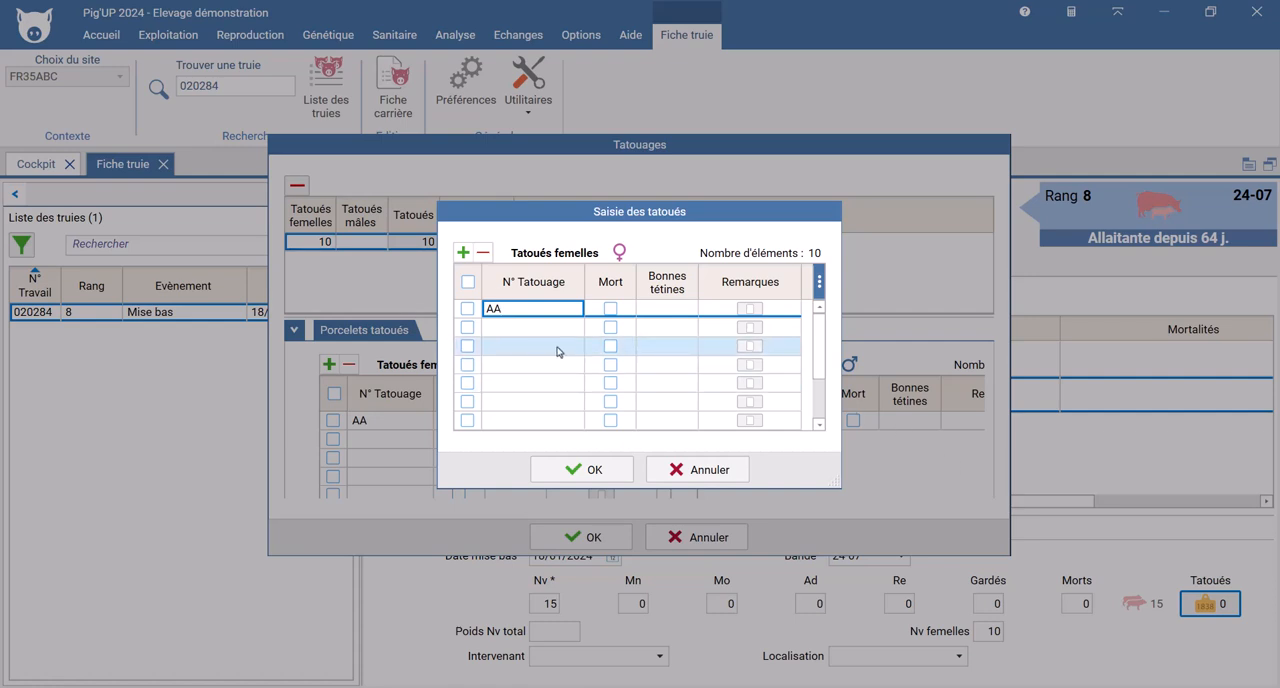
pyautogui.click(682, 471)
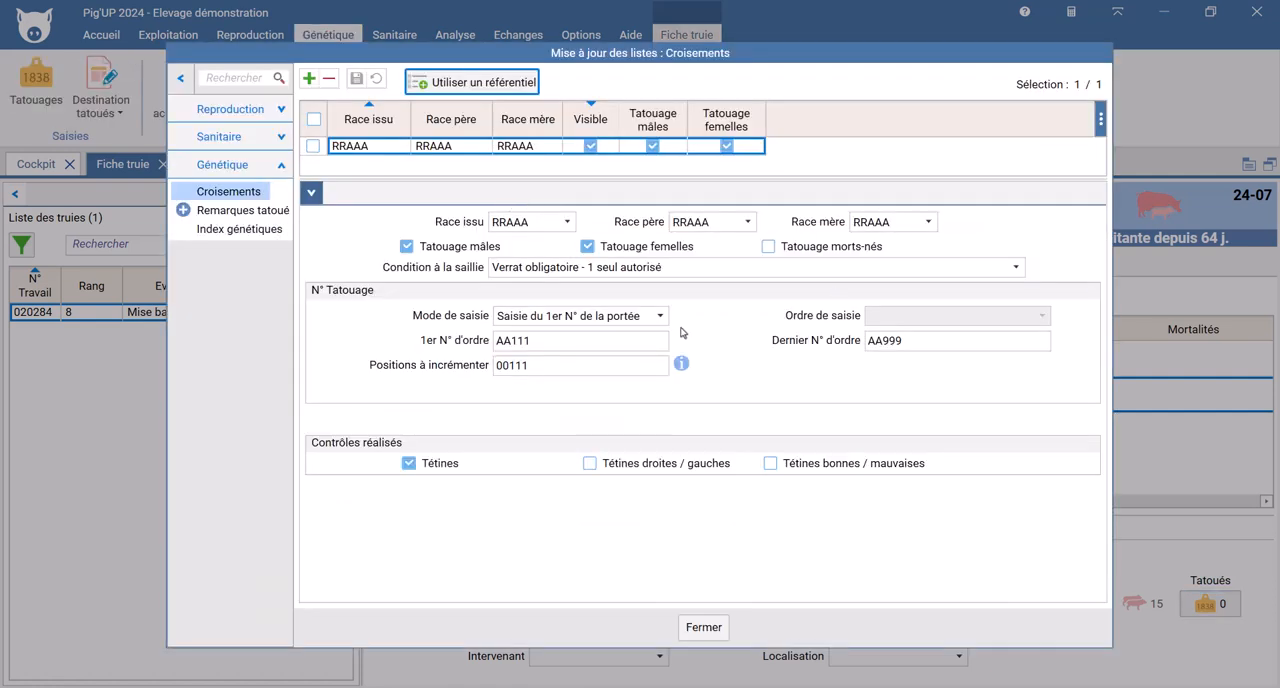
# Step: Set the RRAAA crossing's first order number to A111A and its last order number to A999A
pyautogui.click(637, 339)
pyautogui.write('A111A')
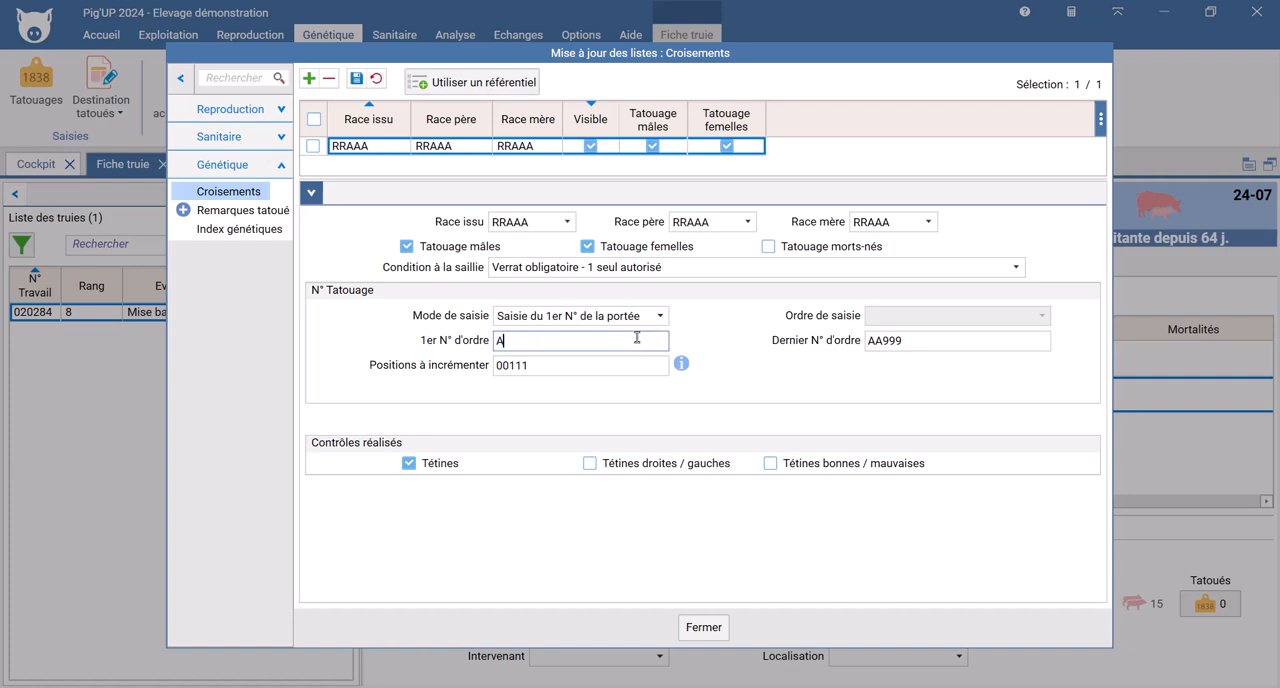
pyautogui.press('Tab')
pyautogui.write('A999A')
pyautogui.press('Tab')
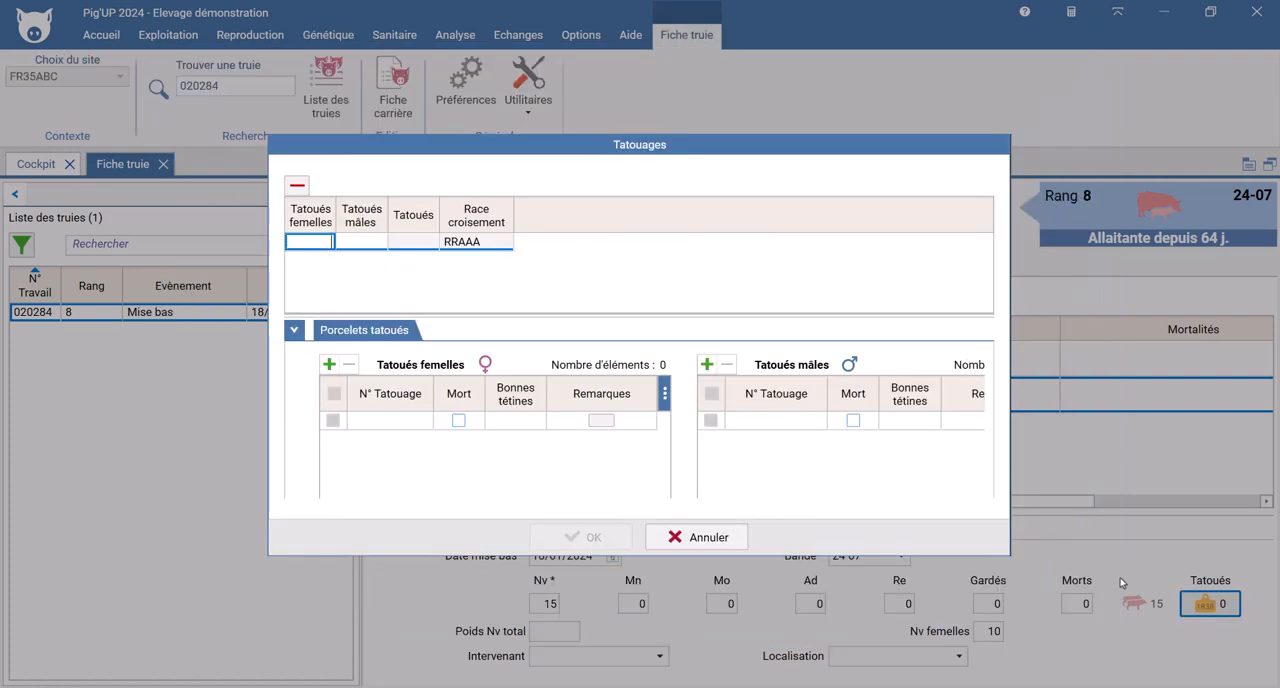
# Step: Enter 10 tattooed females for sow 020284's litter and give the first piglet tattoo number A111A
pyautogui.write('10')
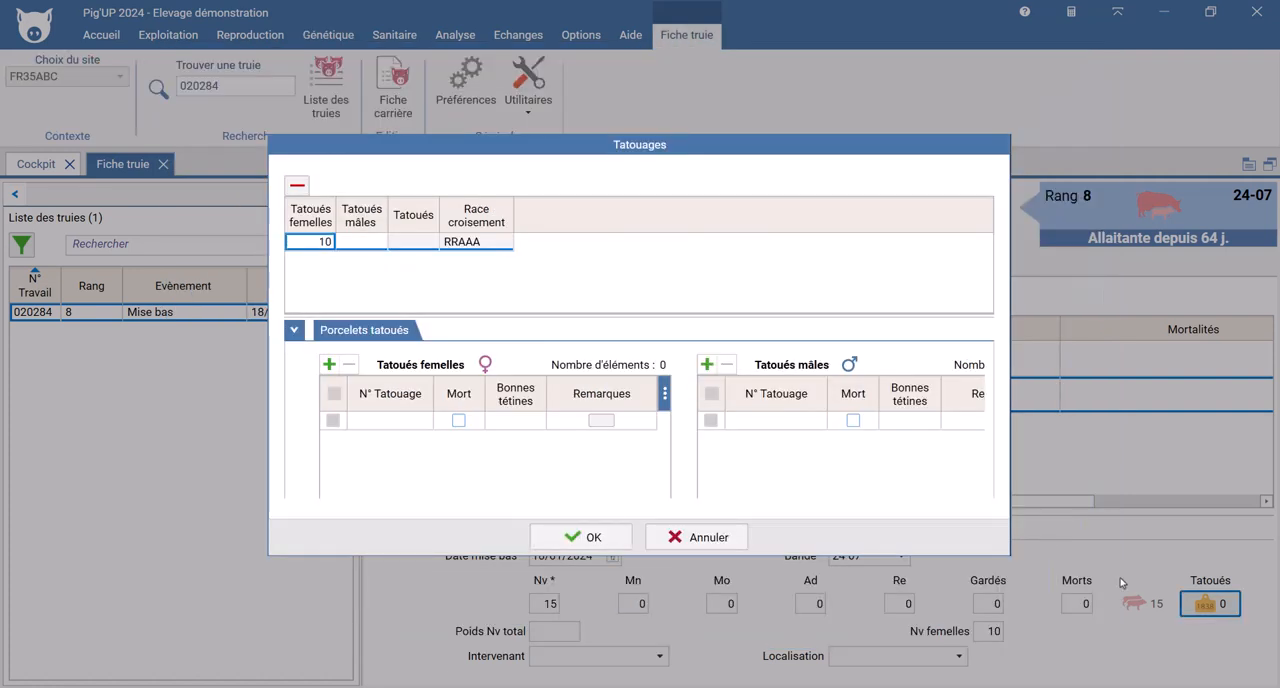
pyautogui.press('Tab')
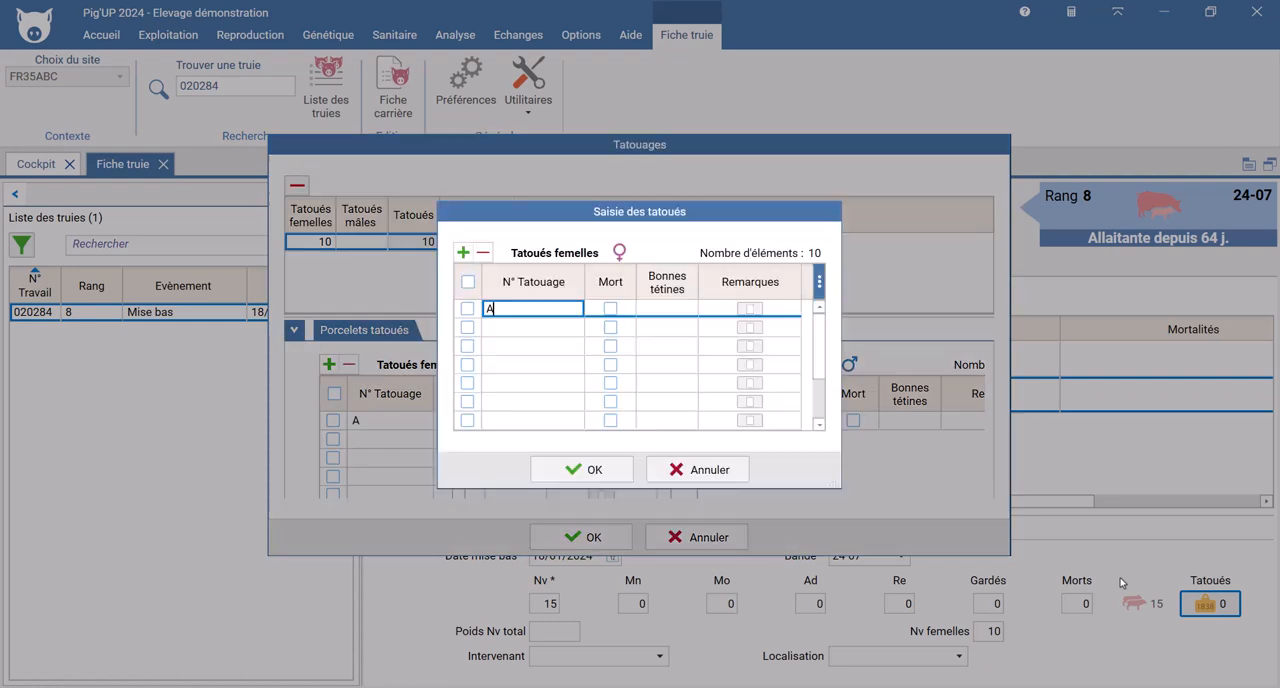
pyautogui.write('111A')
pyautogui.press('Tab')
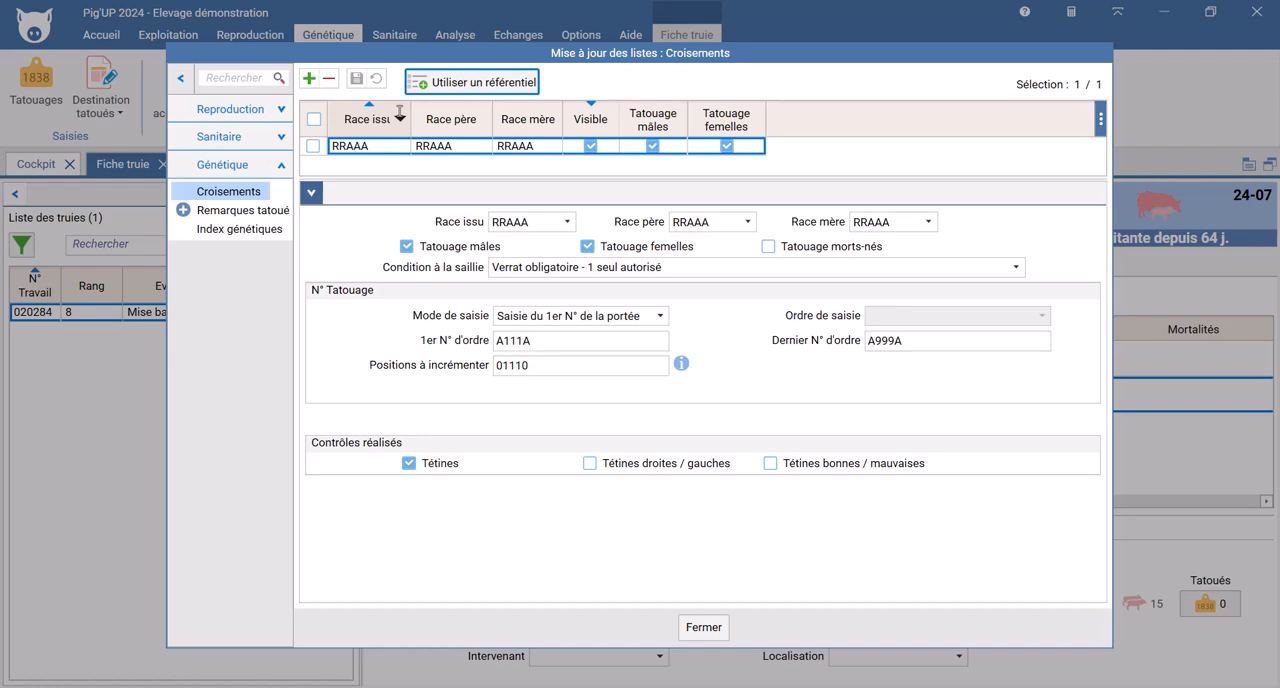
# Step: Set the crossing's Mode de saisie to Calcul automatique à partir du dernier N° connu and its Ordre de saisie to Tatouage mâles et femelles
pyautogui.click(660, 316)
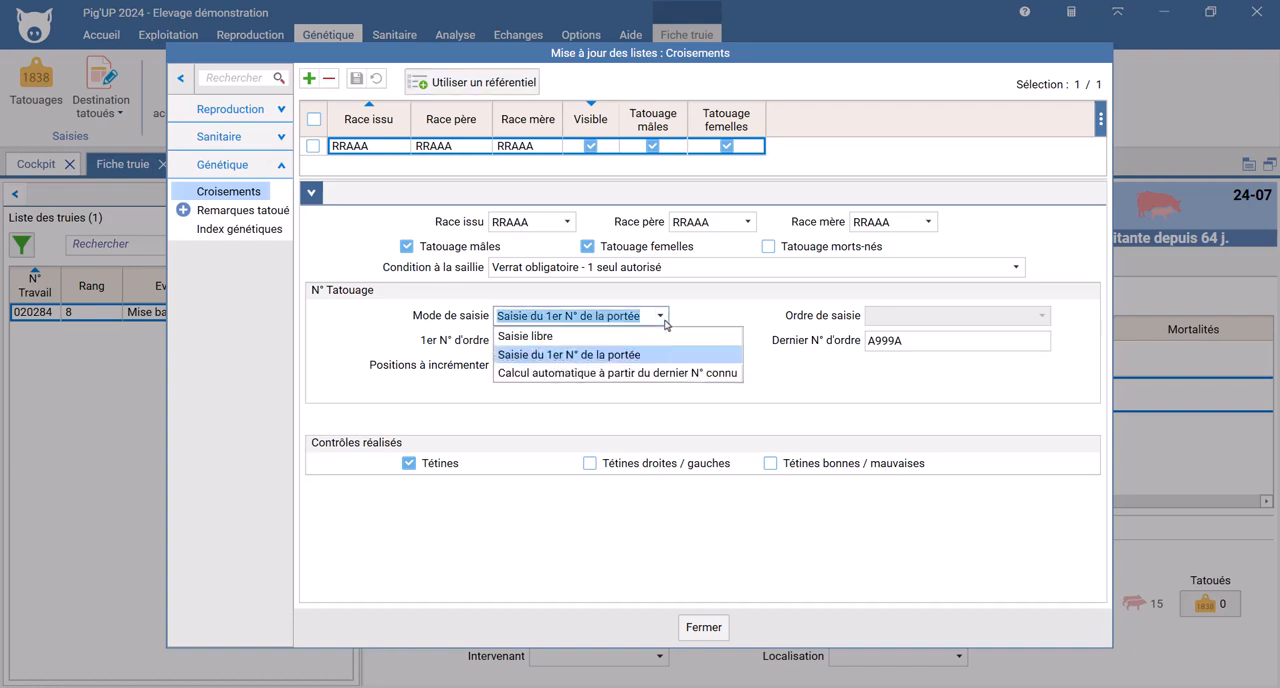
pyautogui.click(656, 371)
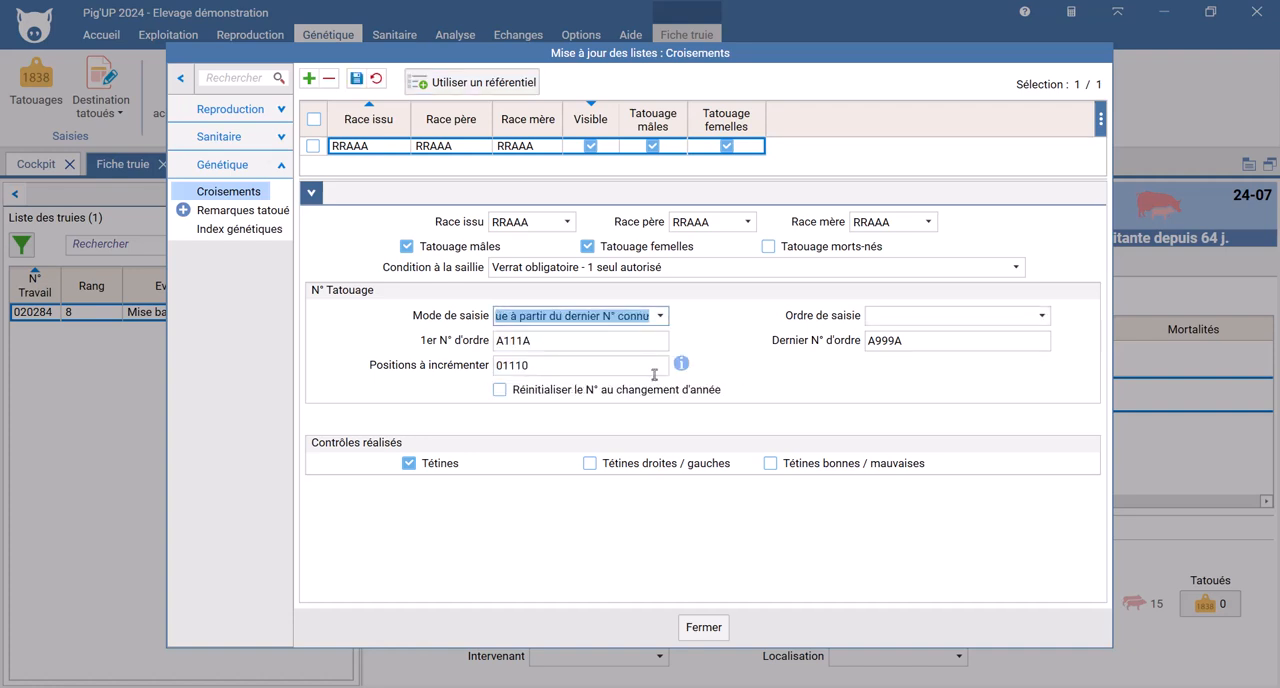
pyautogui.press('Tab')
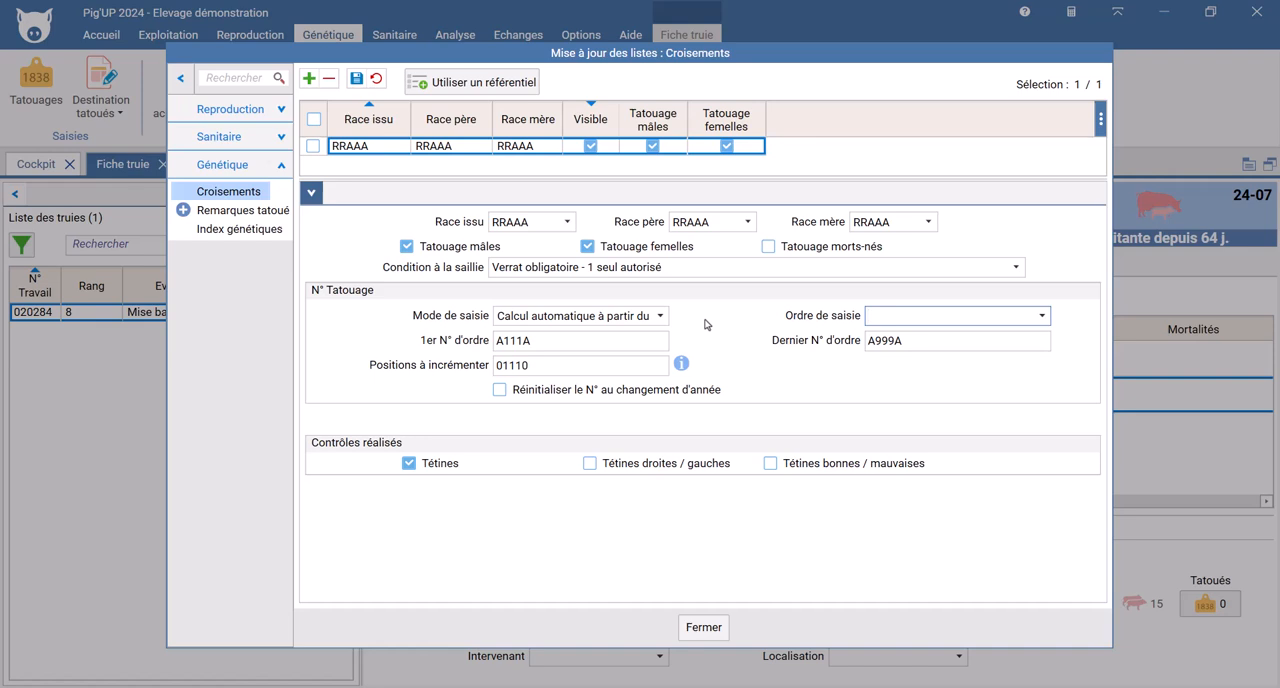
pyautogui.click(1044, 317)
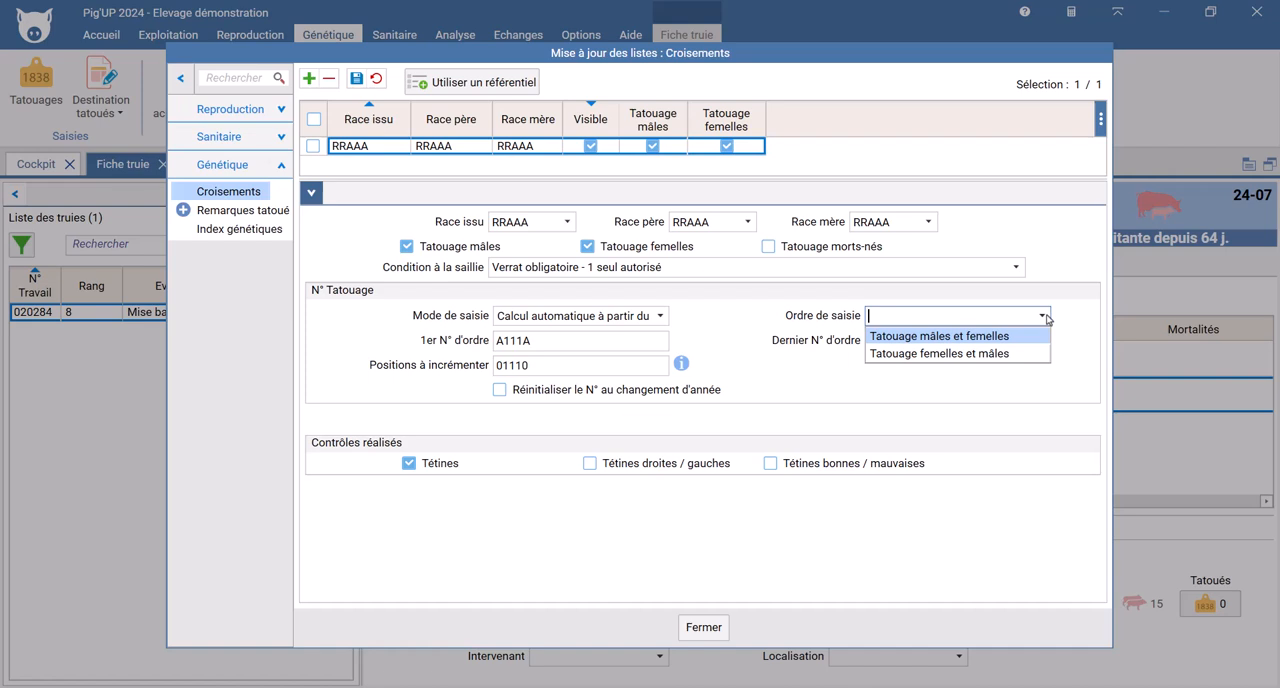
pyautogui.click(1030, 336)
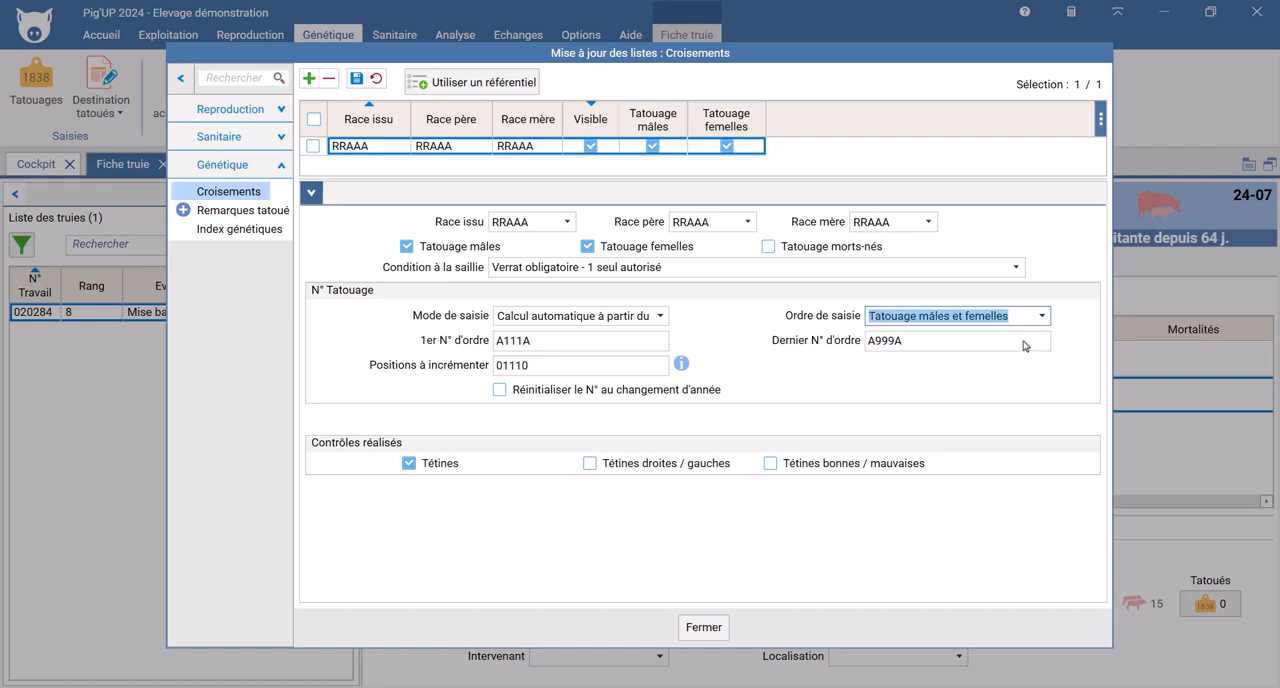
# Step: Set the crossing's first order number to 11111 and its last order number to 99999, and save
pyautogui.press('Tab')
pyautogui.write('11111')
pyautogui.press('Tab')
pyautogui.write('99999')
pyautogui.press('Tab')
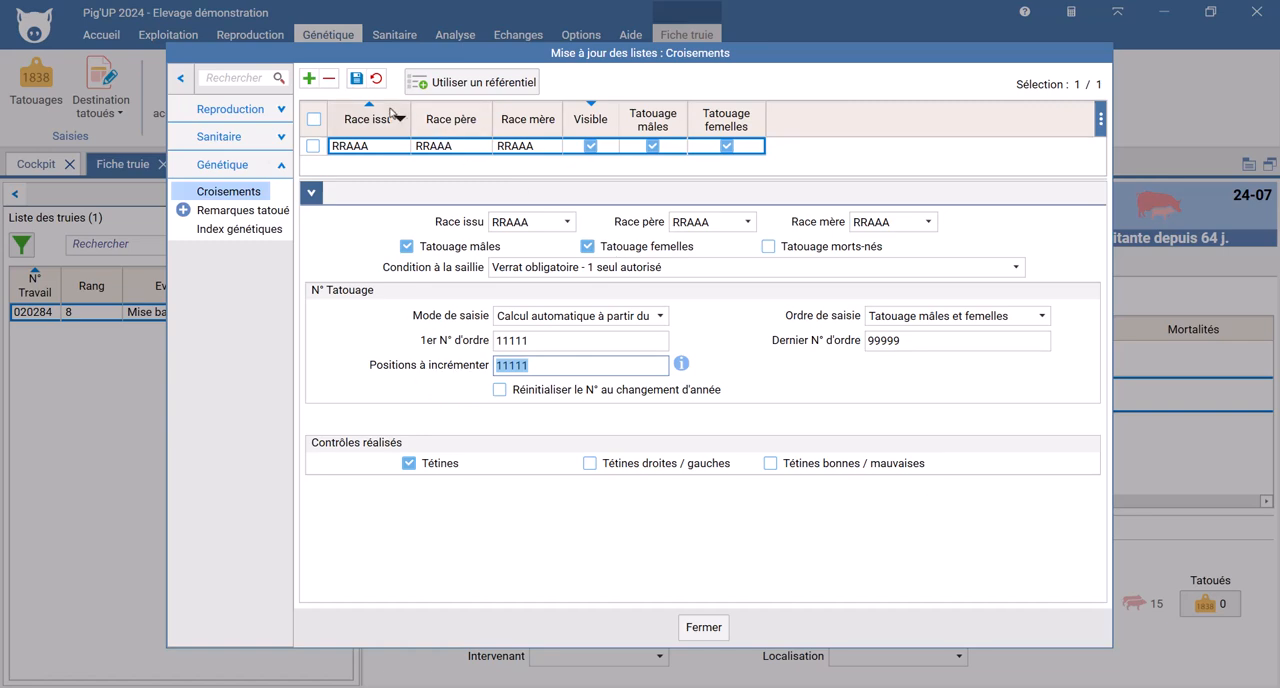
pyautogui.click(352, 84)
# Step: Enter 4 tattooed females and 4 tattooed males for sow 020284's litter so their numbers are generated automatically
pyautogui.click(1188, 604)
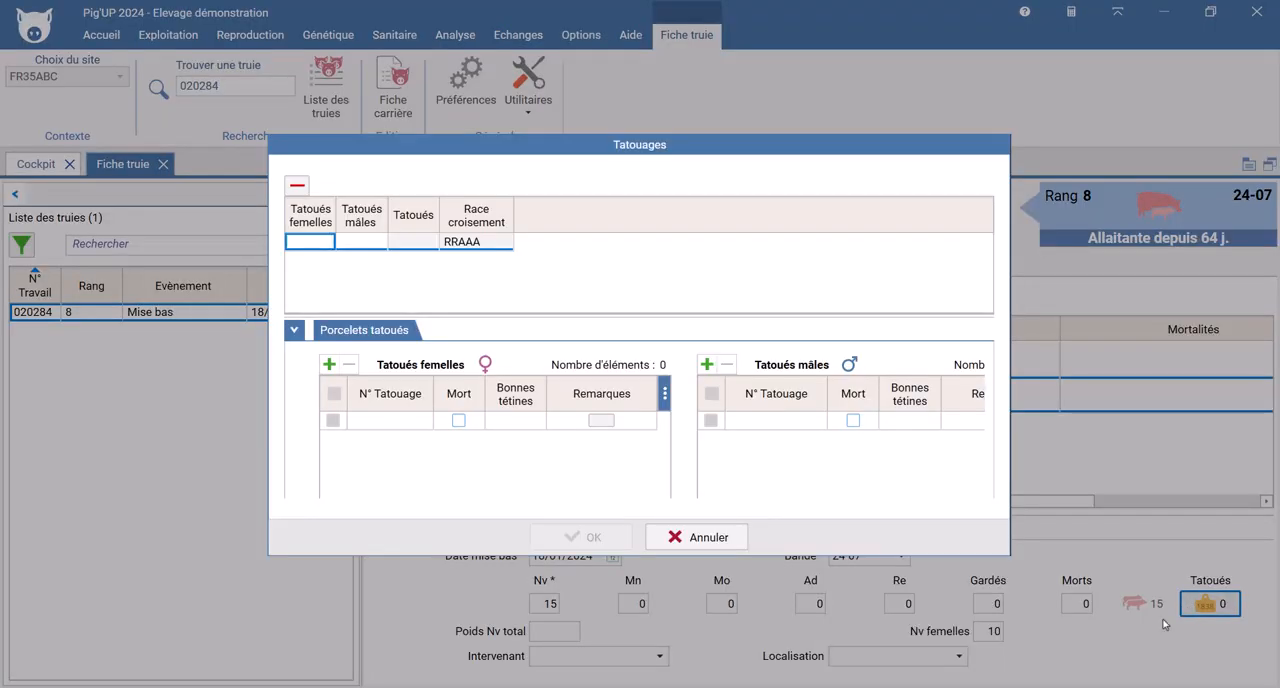
pyautogui.write('4')
pyautogui.press('Tab')
pyautogui.write('4')
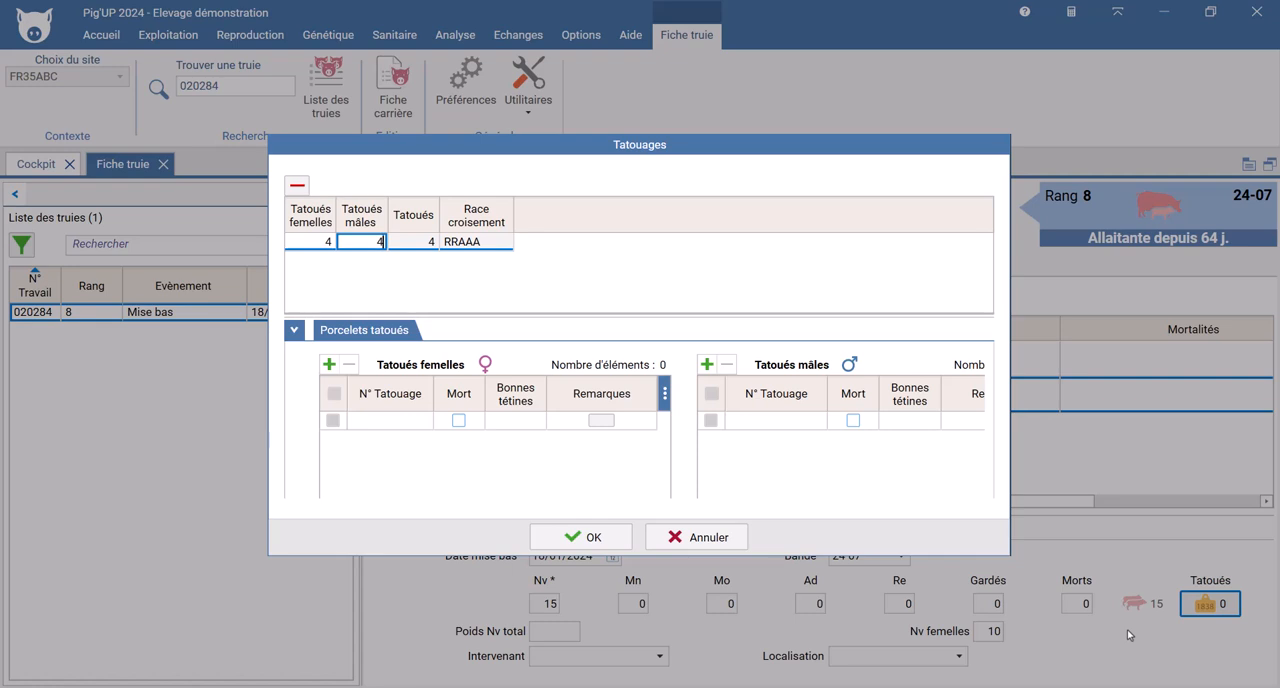
pyautogui.press('Tab')
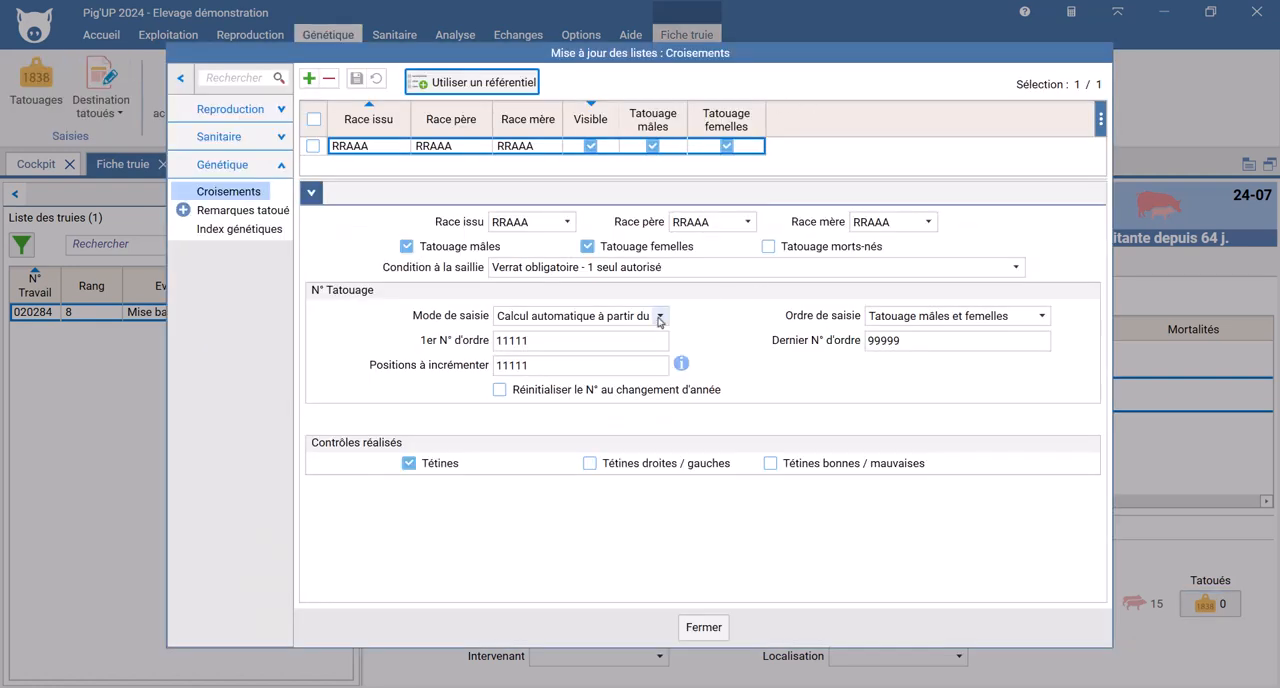
# Step: Set the crossing's Mode de saisie to Saisie libre, and freely enter the litter's tattoo numbers, starting with 12234 and 12548
pyautogui.click(659, 316)
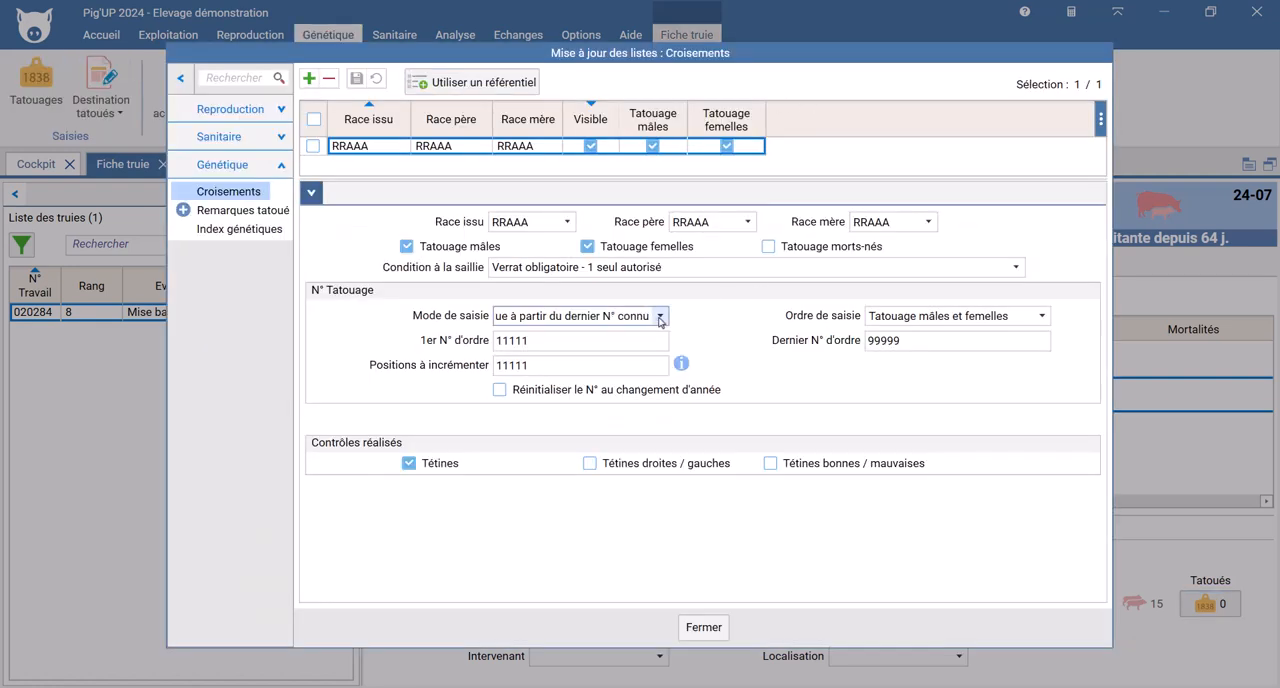
pyautogui.click(526, 336)
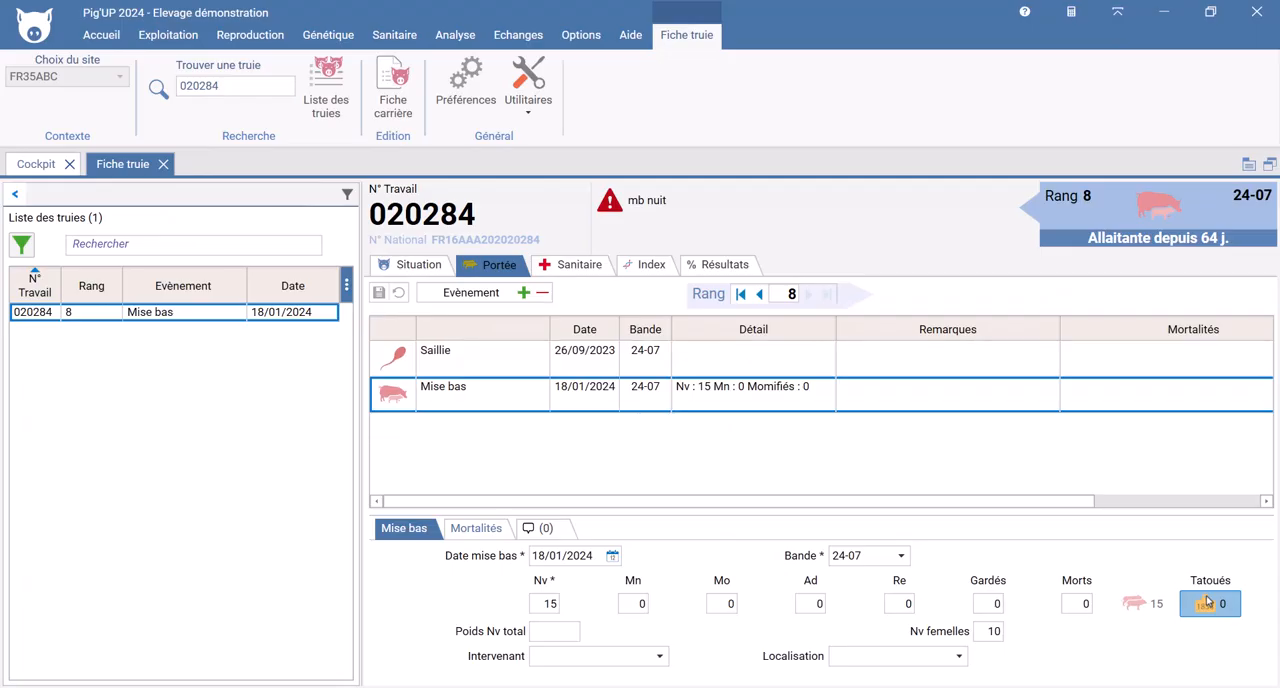
pyautogui.click(1210, 603)
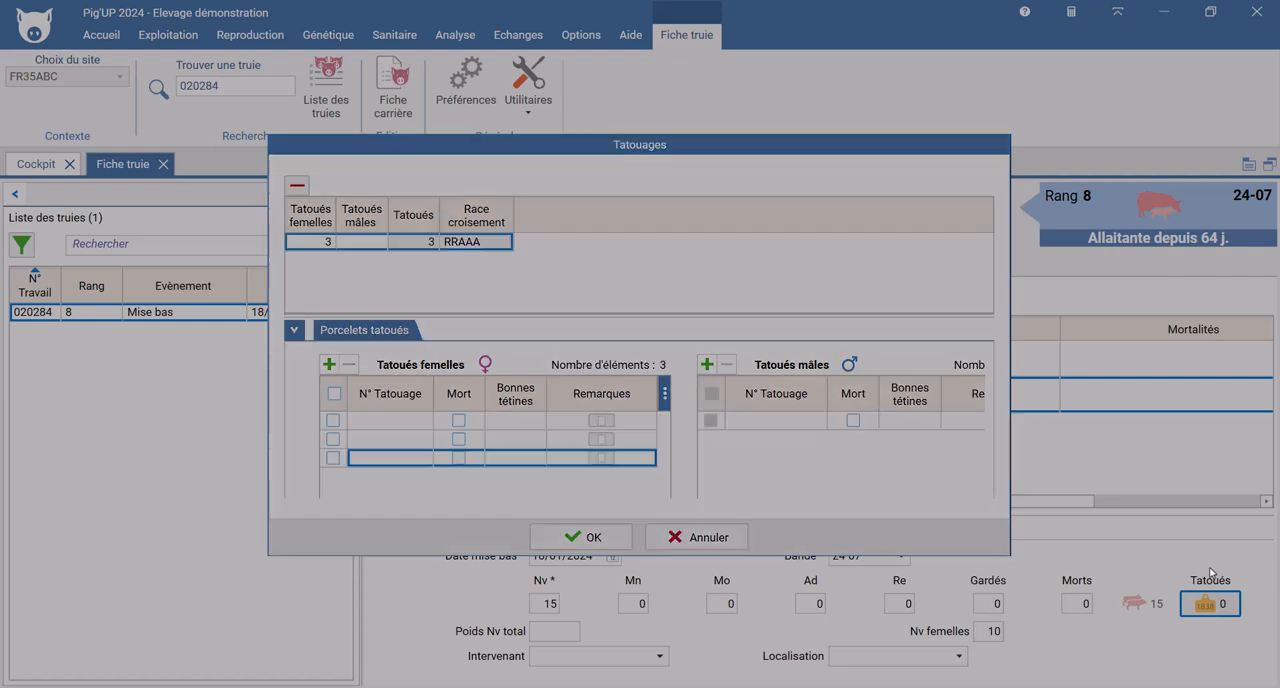
pyautogui.write('12234')
pyautogui.press('Return')
pyautogui.write('12548')
pyautogui.press('Return')
pyautogui.write('12')
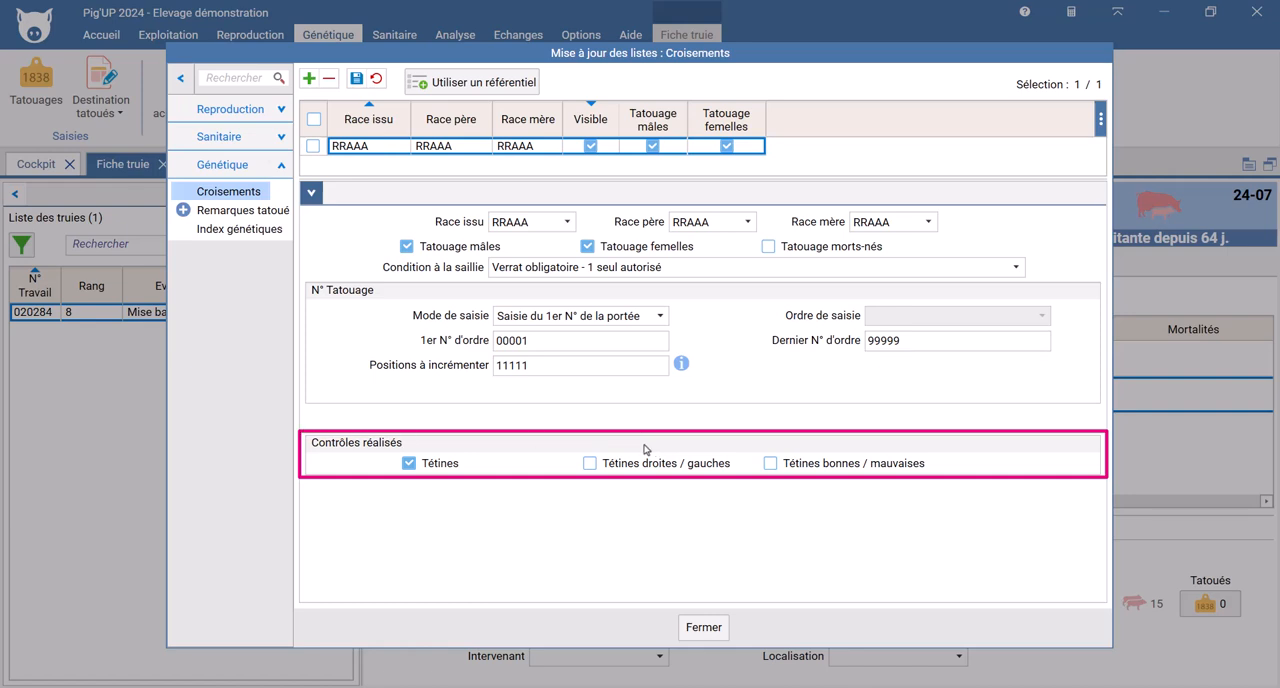
# Step: Enable the Tétines droites / gauches and Tétines bonnes / mauvaises controls for the RRAAA crossing, save, and open the litter's tattoo entry
pyautogui.click(590, 464)
pyautogui.click(775, 465)
pyautogui.click(356, 80)
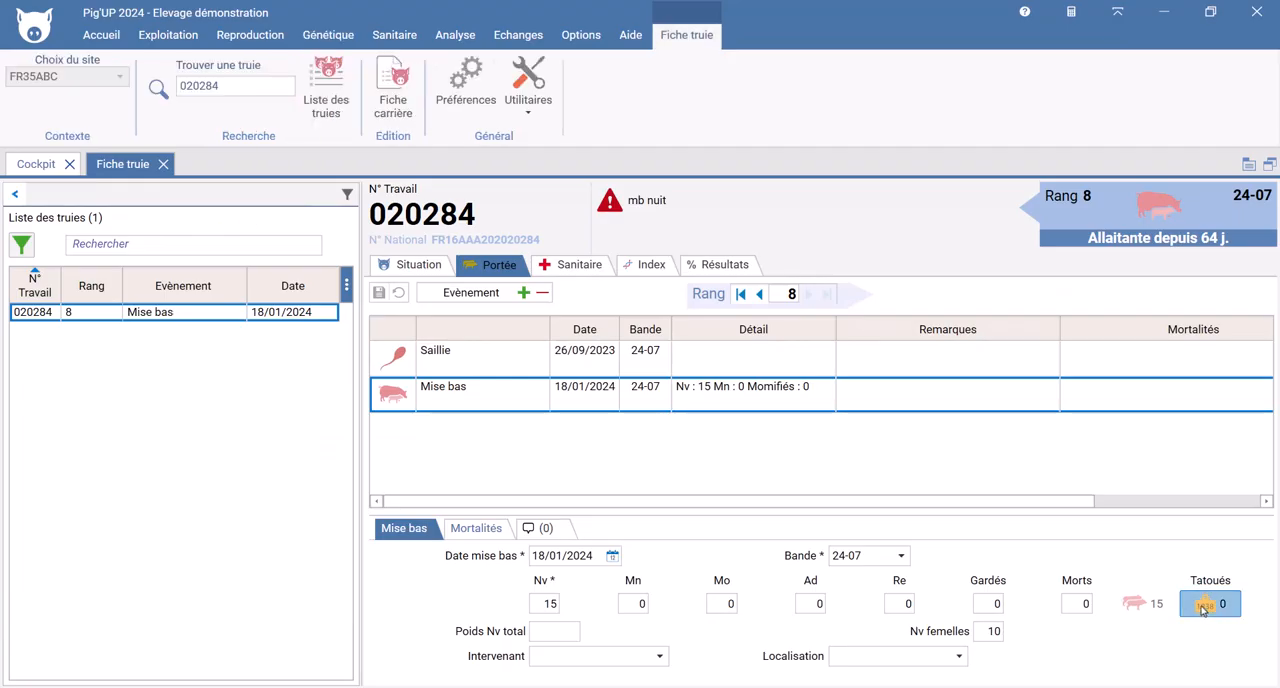
pyautogui.click(1203, 609)
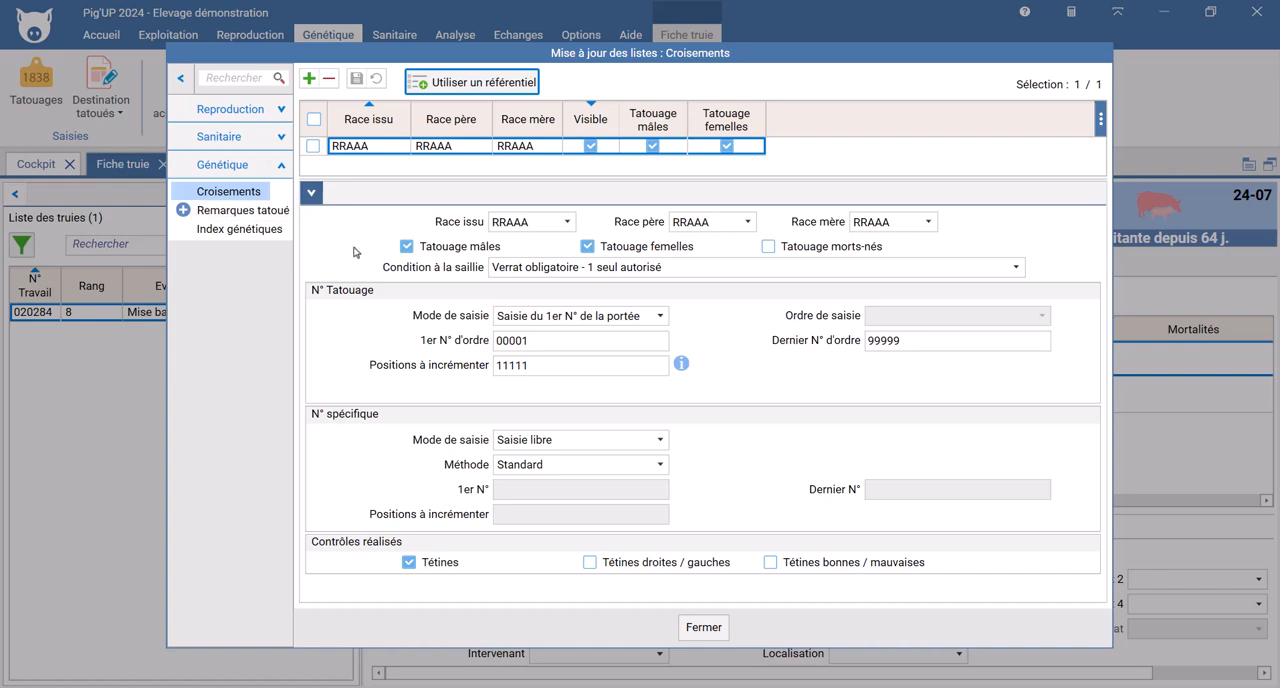
# Step: Review the Remarques list under Remarques tatoué in the Génétique lists, and close the list update window
pyautogui.click(184, 210)
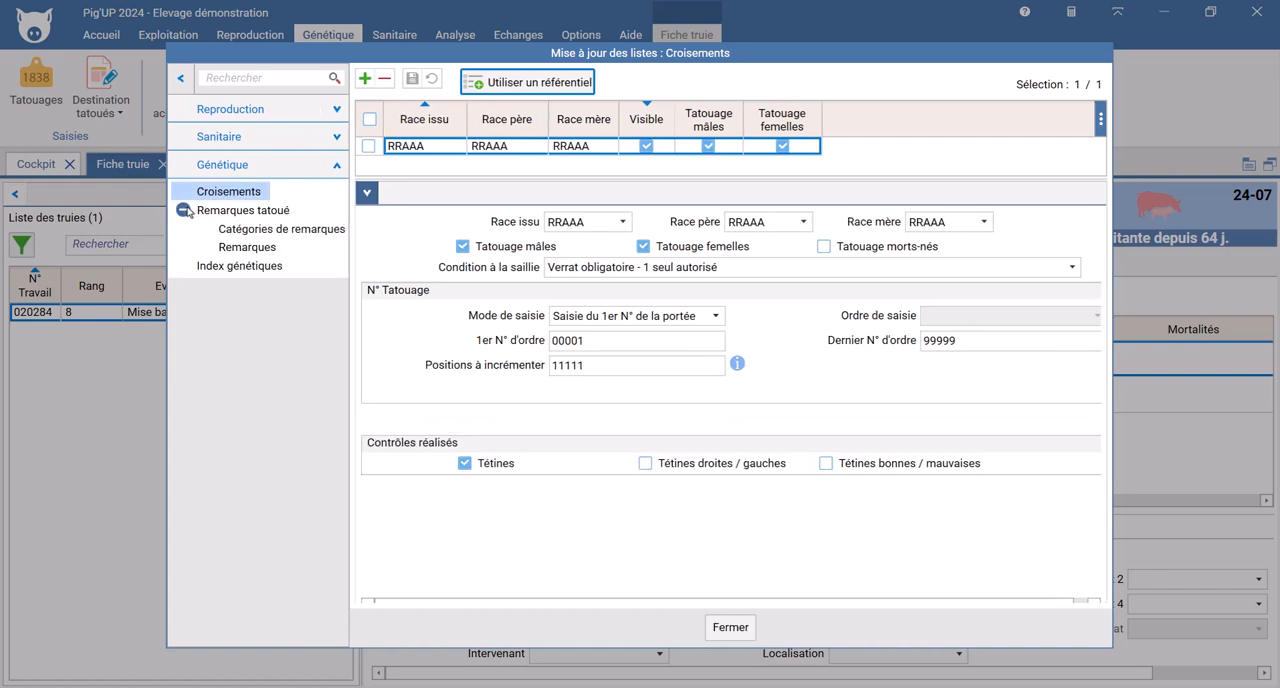
pyautogui.click(250, 246)
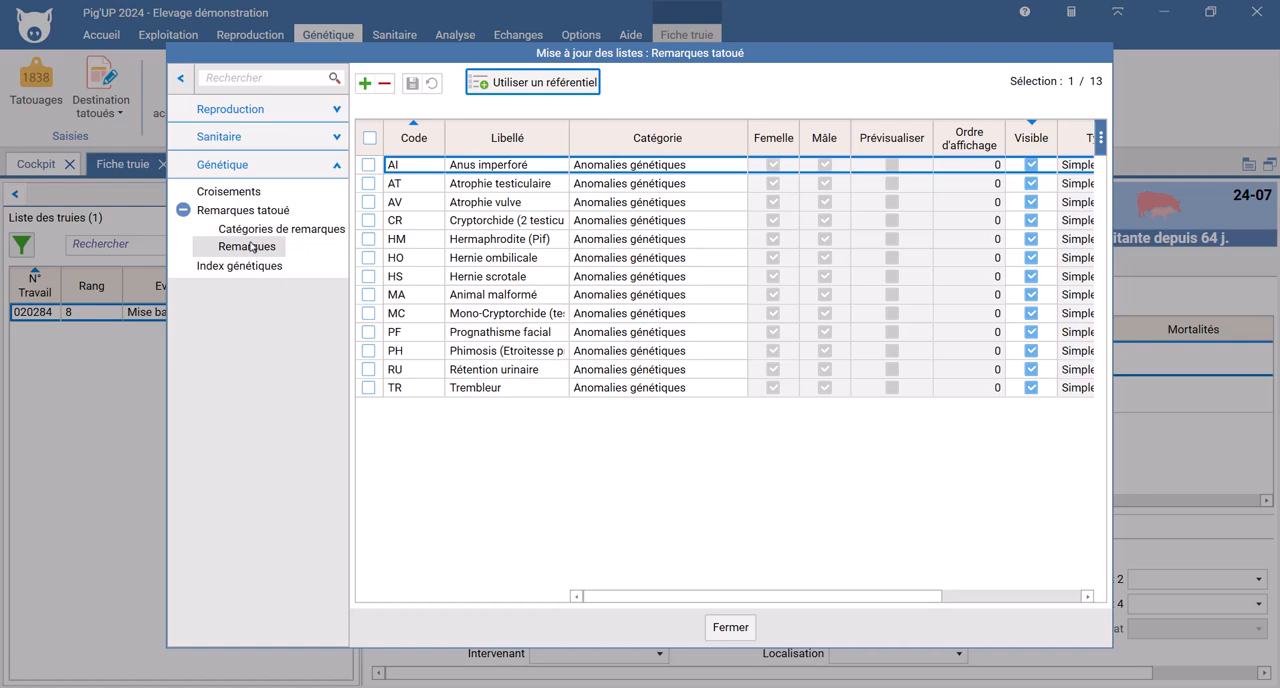
pyautogui.click(748, 628)
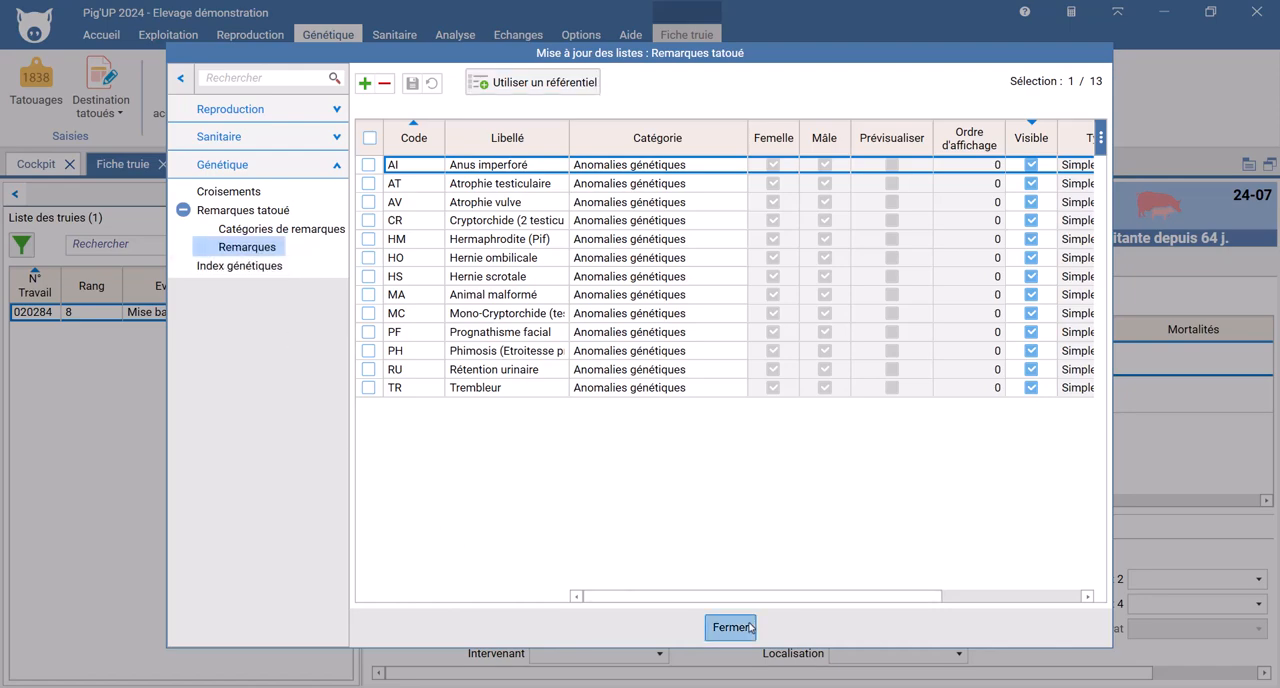
# Step: Open the remarks of the first tattooed female in sow 020284's litter and display the available remark choices
pyautogui.click(1203, 604)
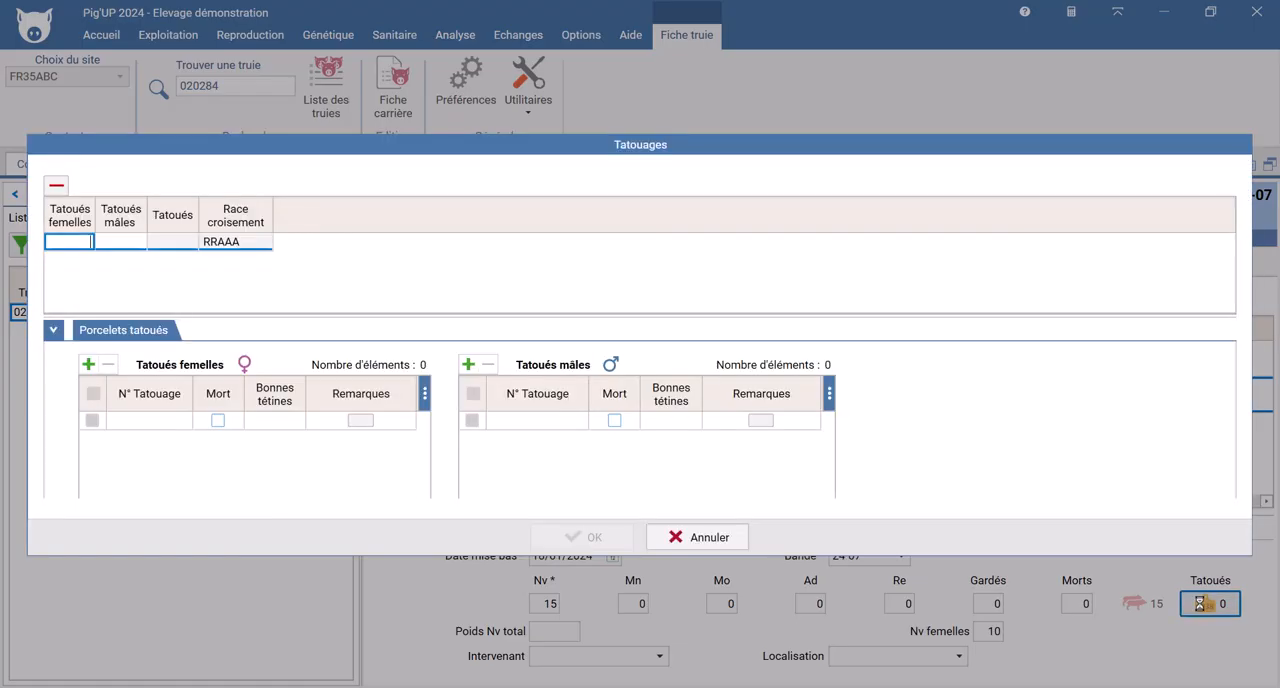
pyautogui.click(360, 421)
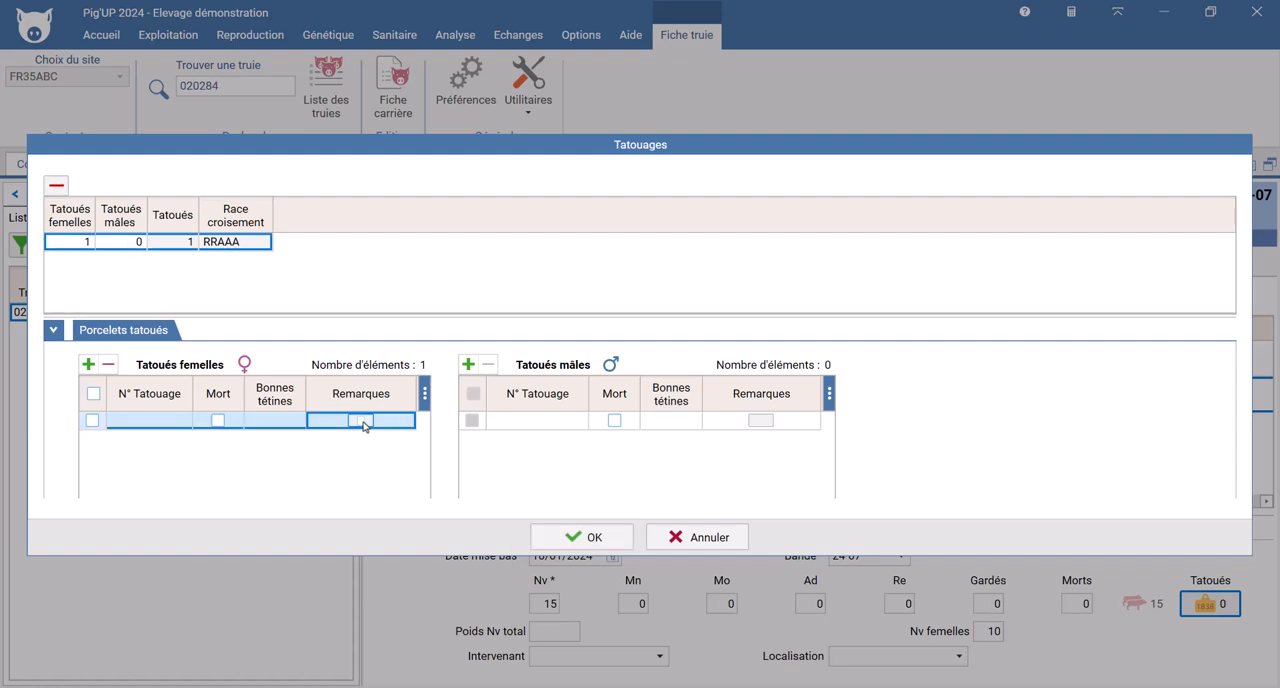
pyautogui.click(361, 421)
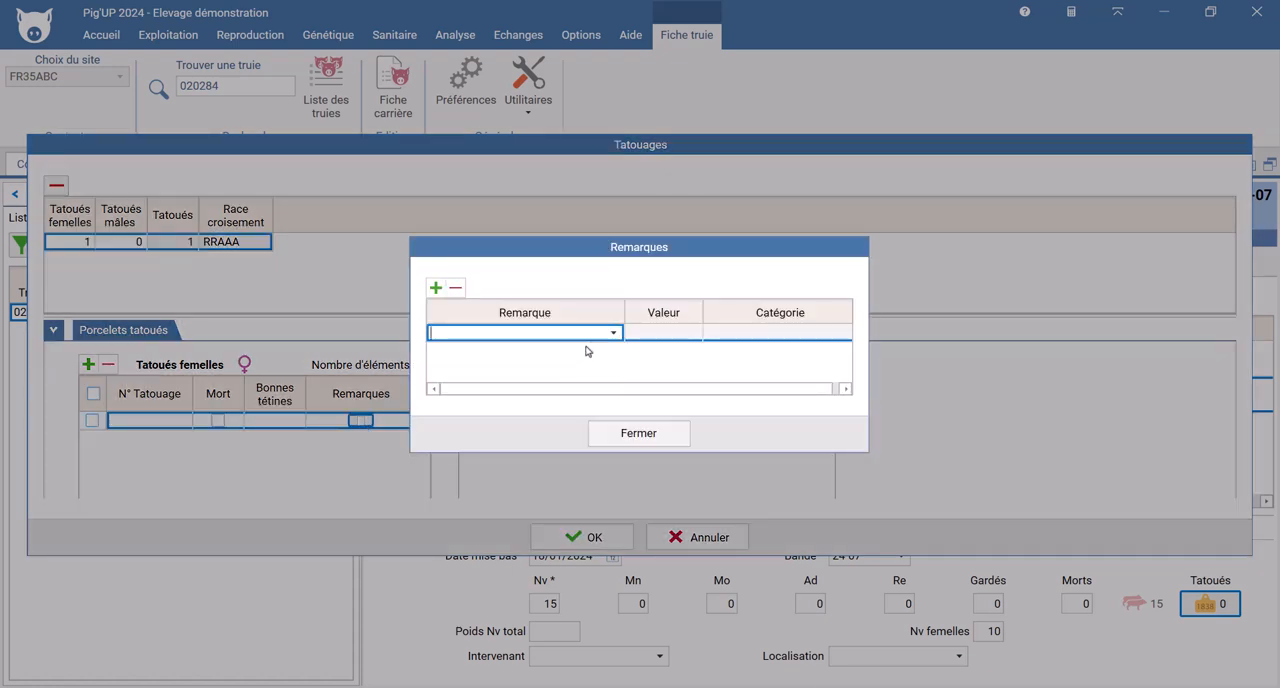
pyautogui.click(612, 334)
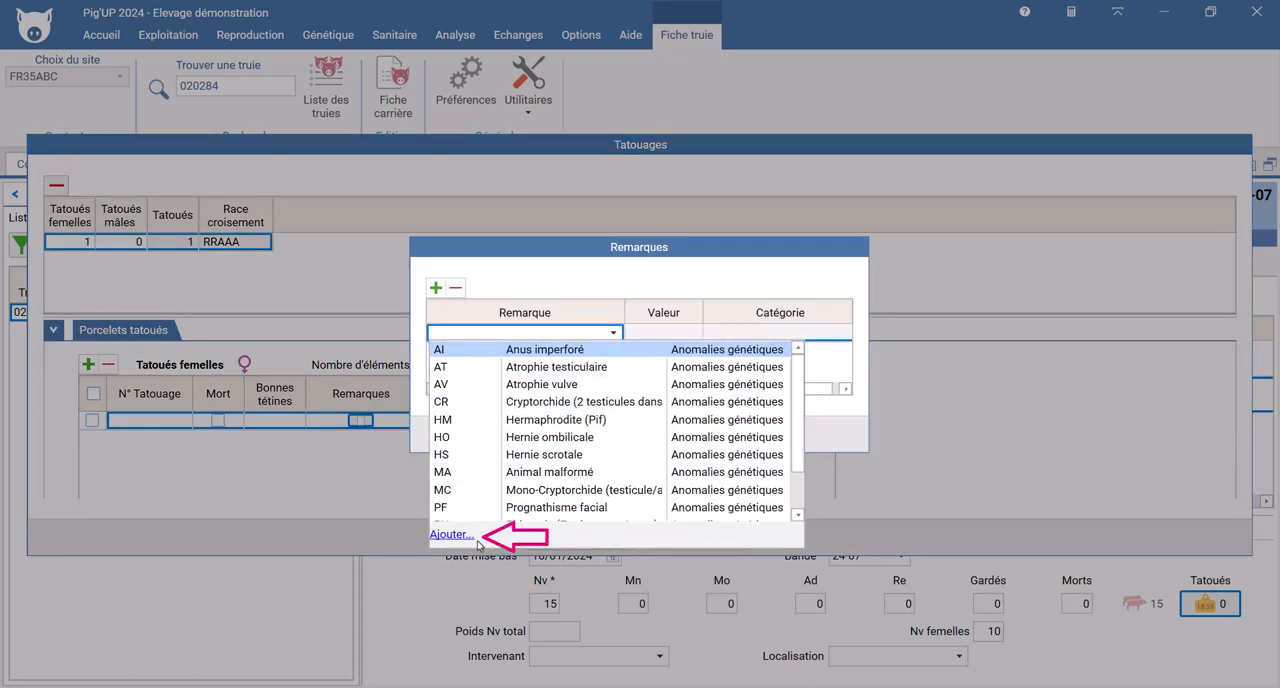